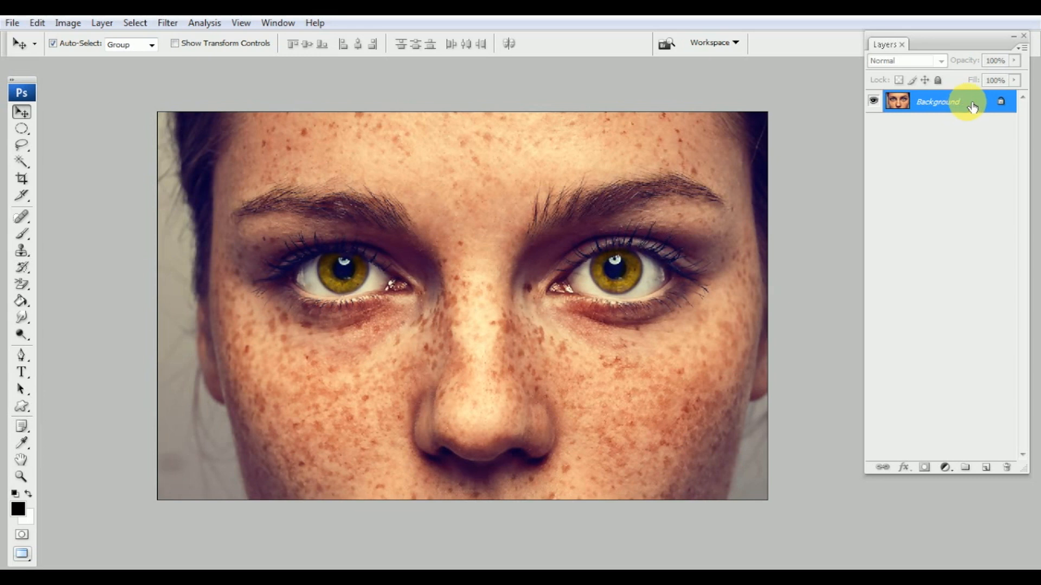
Duplicate the Background layer, then duplicate Background copy to make Background copy 2
right_click(965, 105)
click(950, 134)
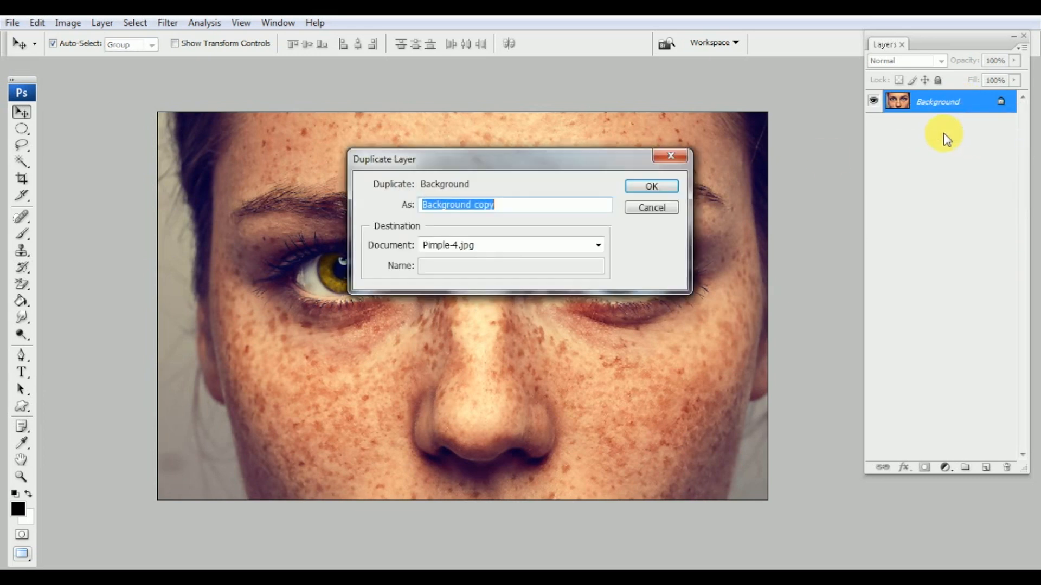
click(652, 187)
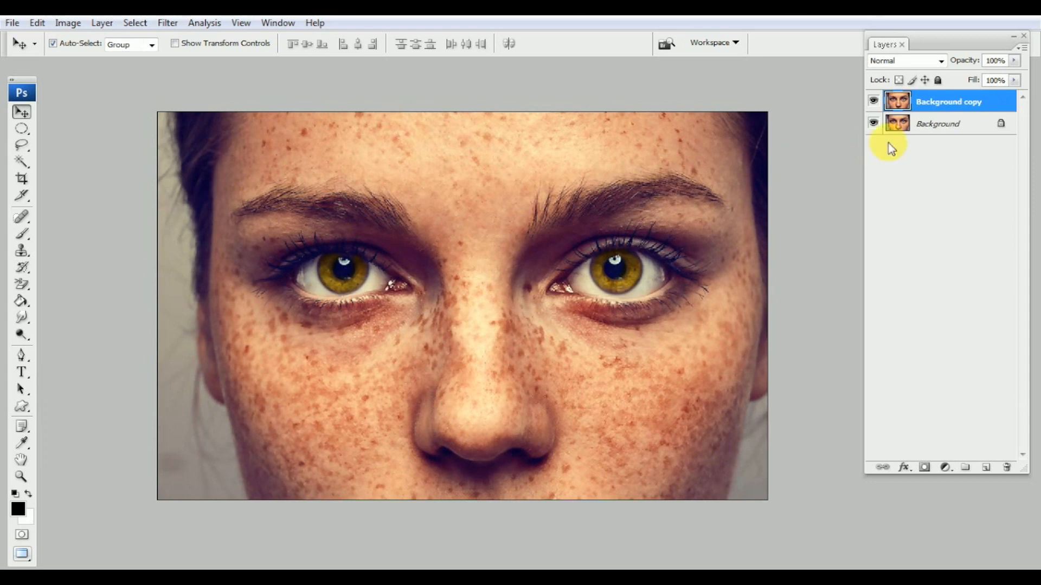
right_click(957, 101)
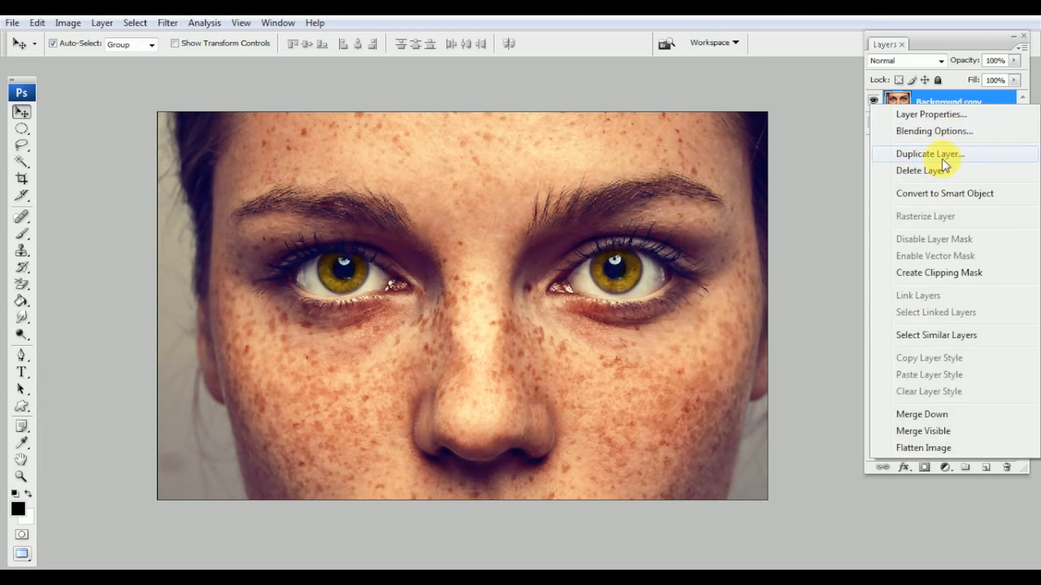
click(944, 154)
click(647, 185)
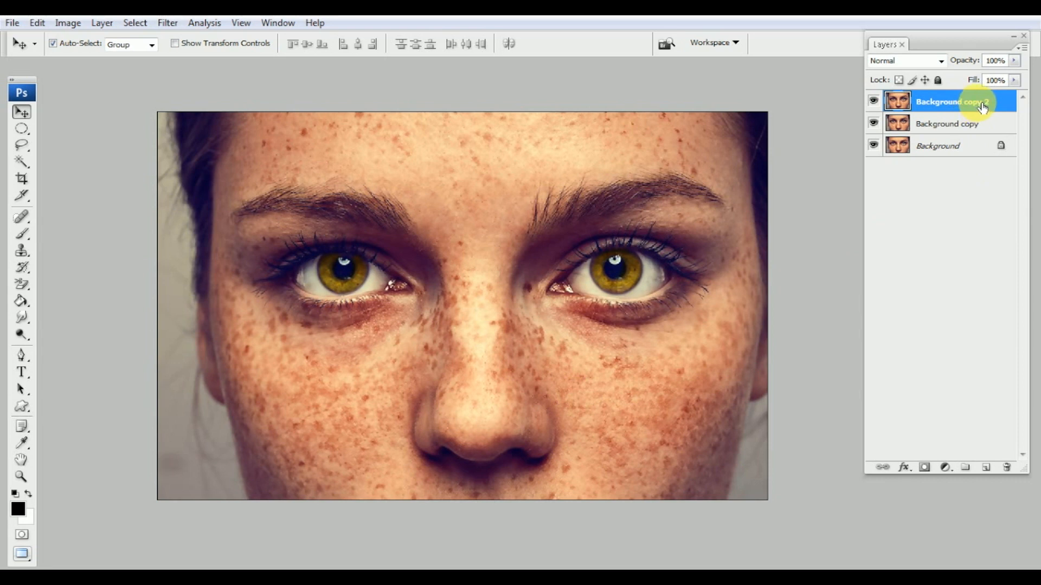
Open the High Pass filter on Background copy 2 and inspect its face preview up close
click(168, 24)
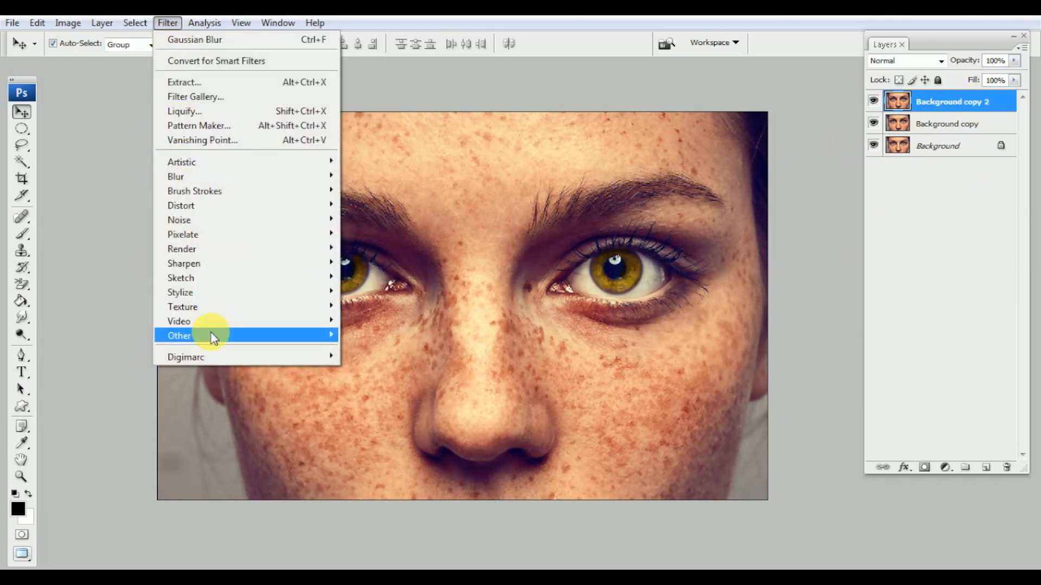
mouse_move(223, 336)
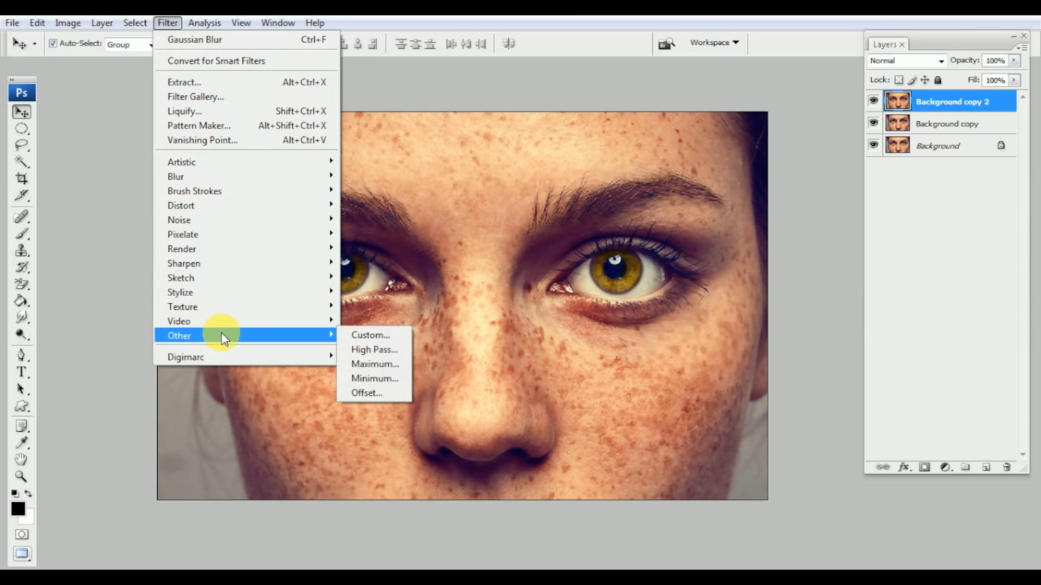
click(391, 354)
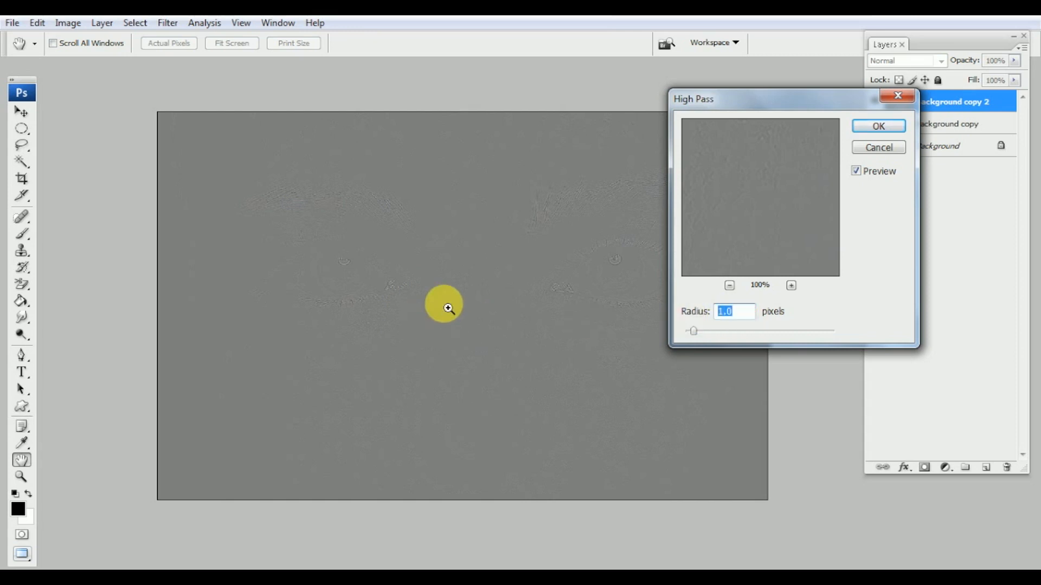
ctrl+click(447, 307)
drag(330, 291, 458, 279)
drag(312, 400, 359, 365)
drag(389, 327, 407, 350)
drag(416, 218, 406, 311)
drag(484, 212, 337, 233)
drag(482, 347, 469, 316)
drag(444, 387, 464, 361)
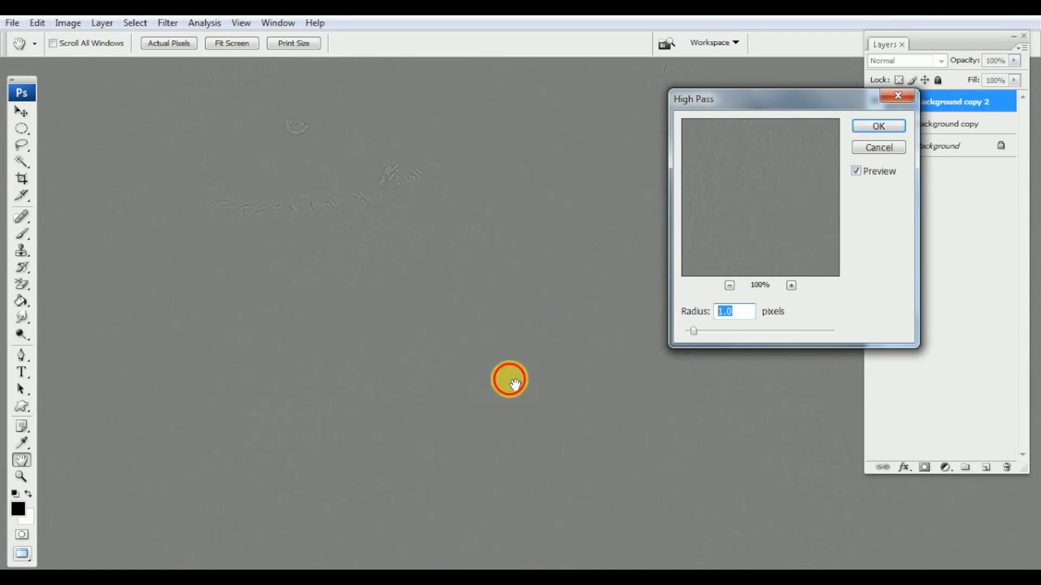
drag(514, 384, 361, 376)
drag(538, 413, 548, 444)
drag(577, 340, 552, 436)
drag(564, 345, 566, 379)
key(ctrl+minus)
key(ctrl+minus)
key(ctrl+minus)
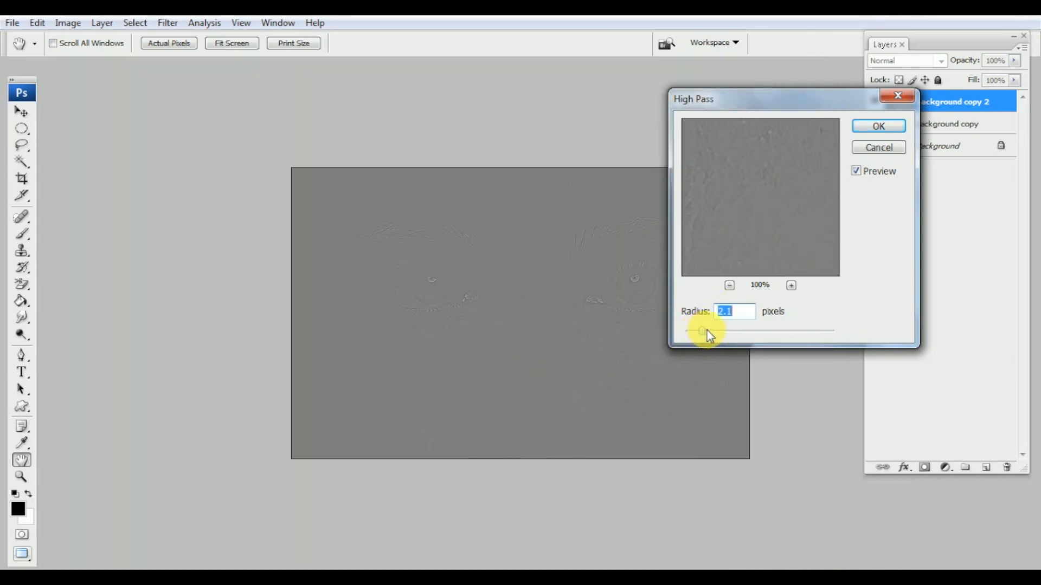
Set the High Pass radius to 1 pixel and apply the filter
drag(714, 332, 721, 330)
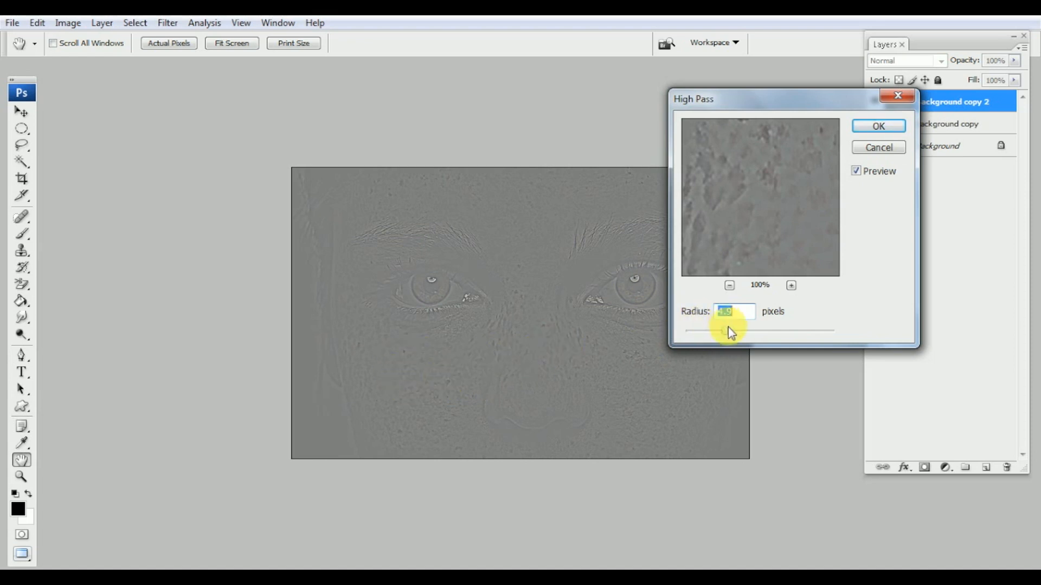
drag(733, 328, 733, 331)
click(715, 331)
double_click(741, 319)
text(1)
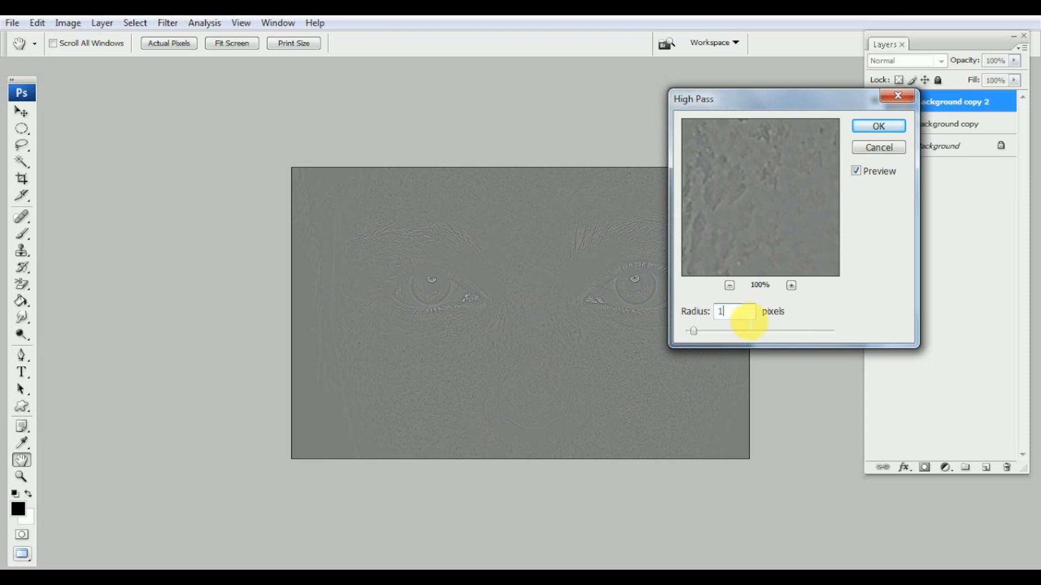
click(878, 126)
Set Background copy 2's blend mode to Linear Light and select Background copy
key(v)
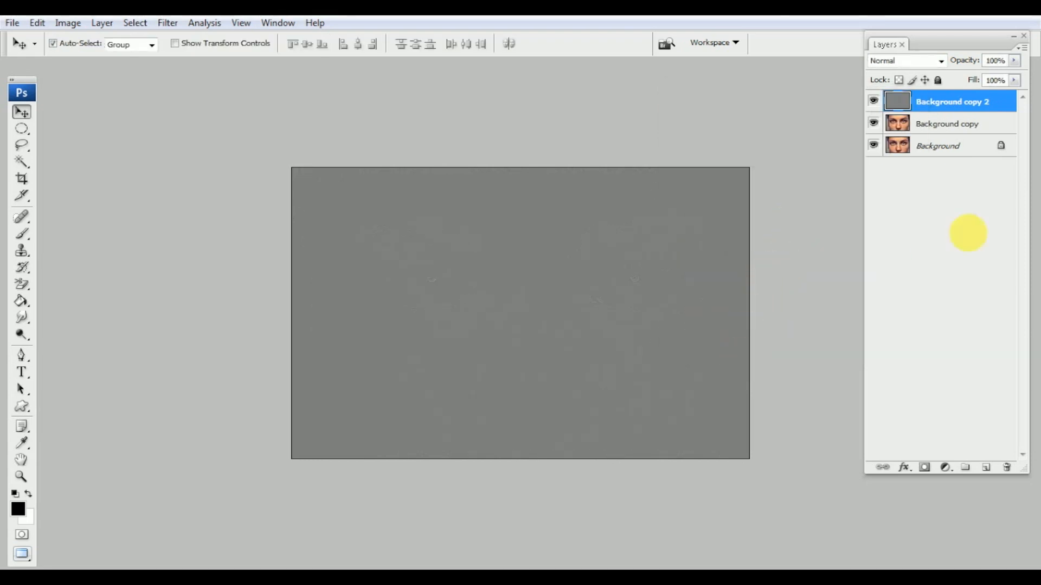
click(925, 60)
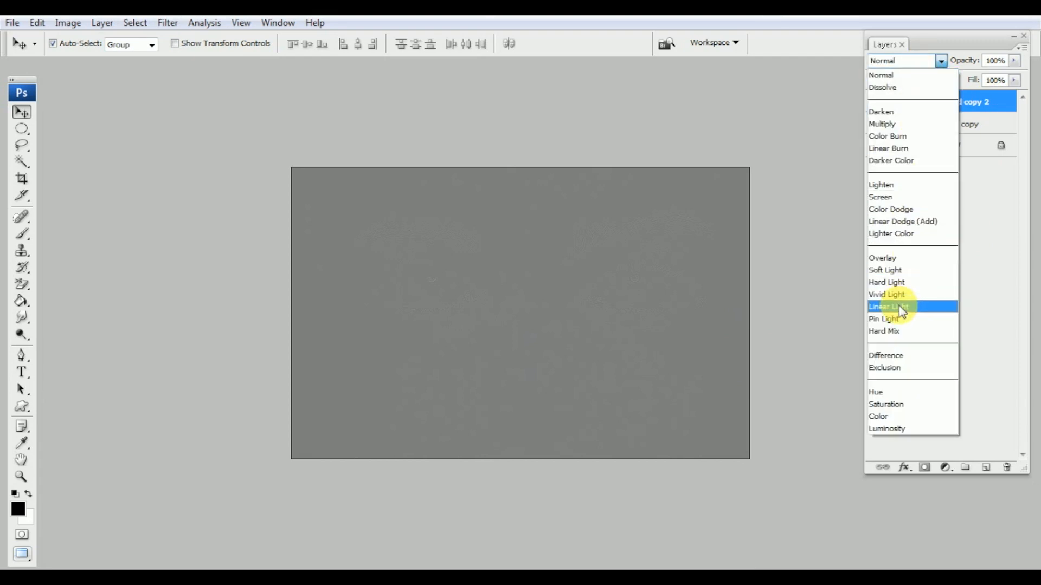
click(919, 307)
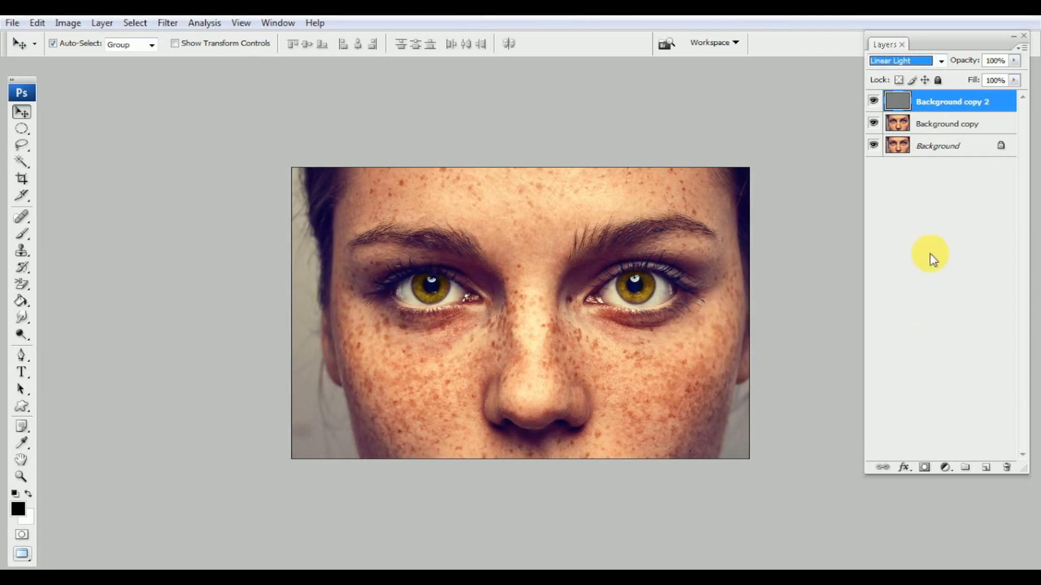
click(990, 132)
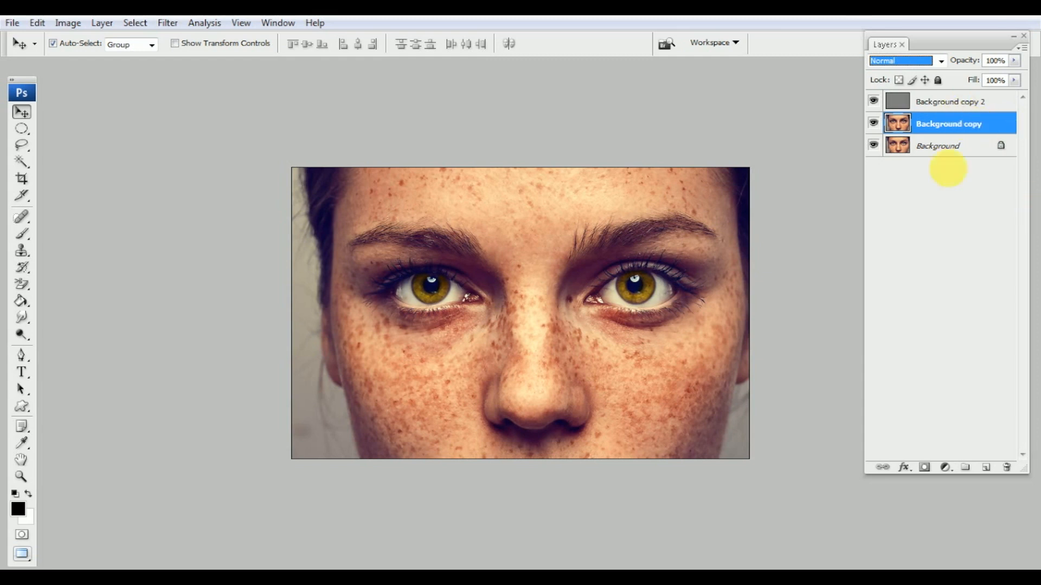
Apply a Gaussian Blur with a 29-pixel radius to Background copy
click(167, 22)
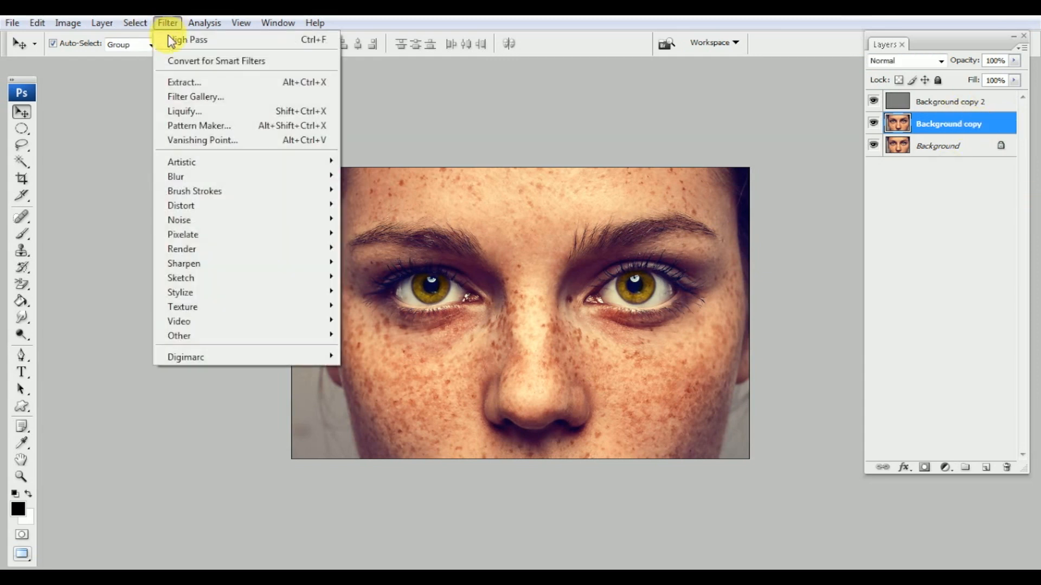
mouse_move(184, 178)
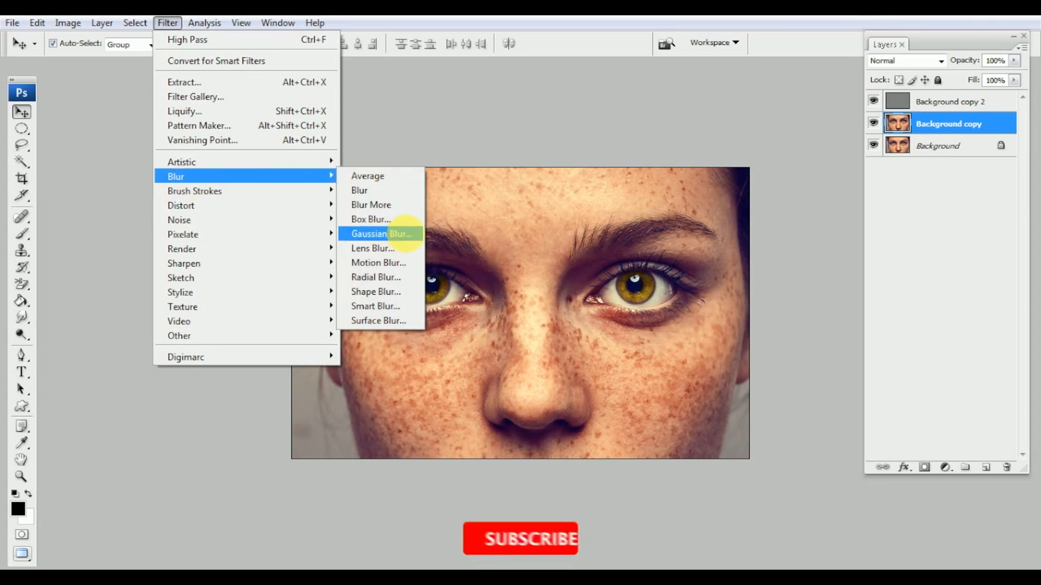
click(408, 238)
drag(694, 297, 685, 296)
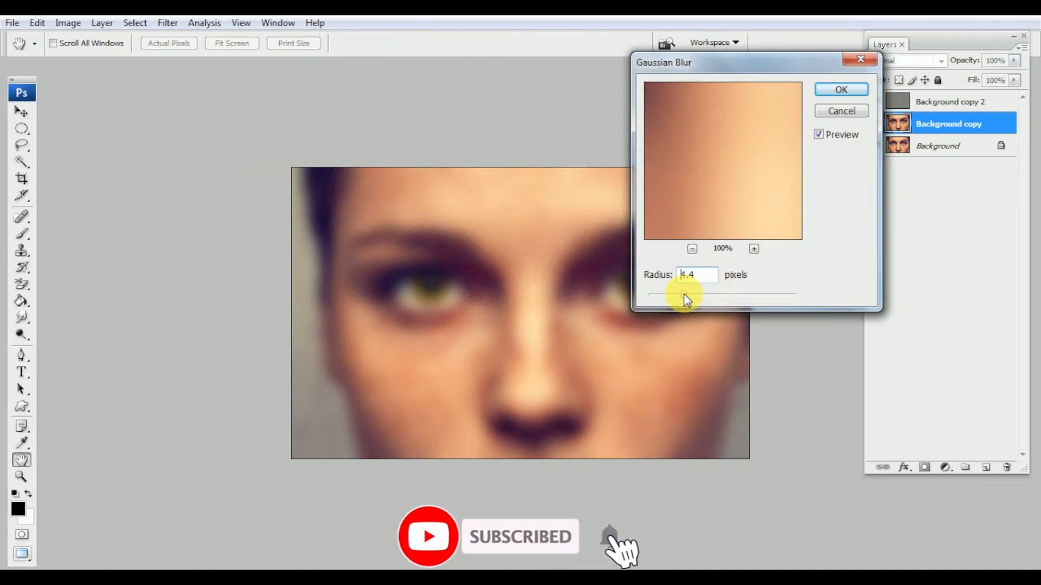
key(ctrl+plus)
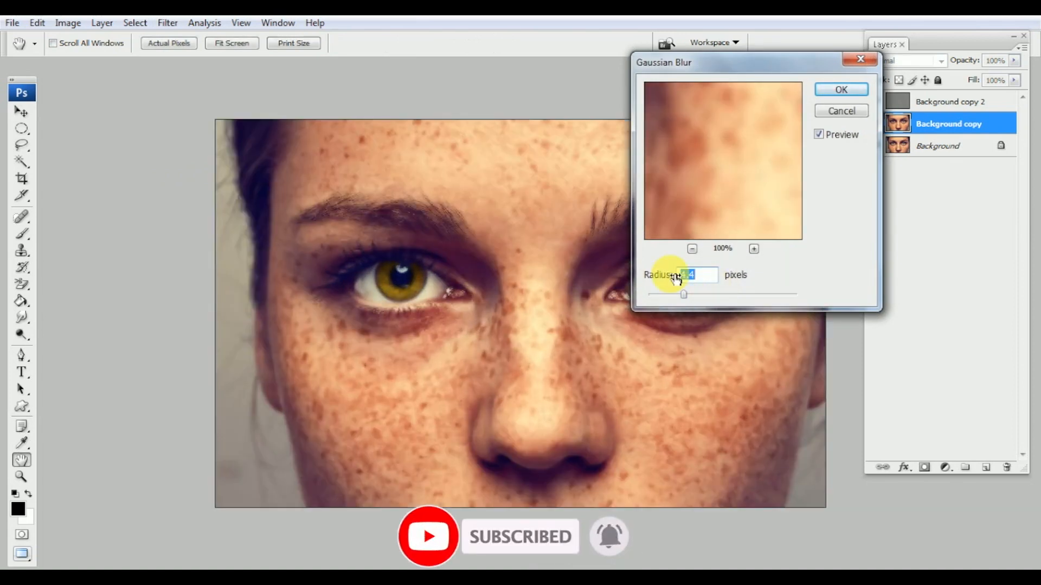
key(ctrl+plus)
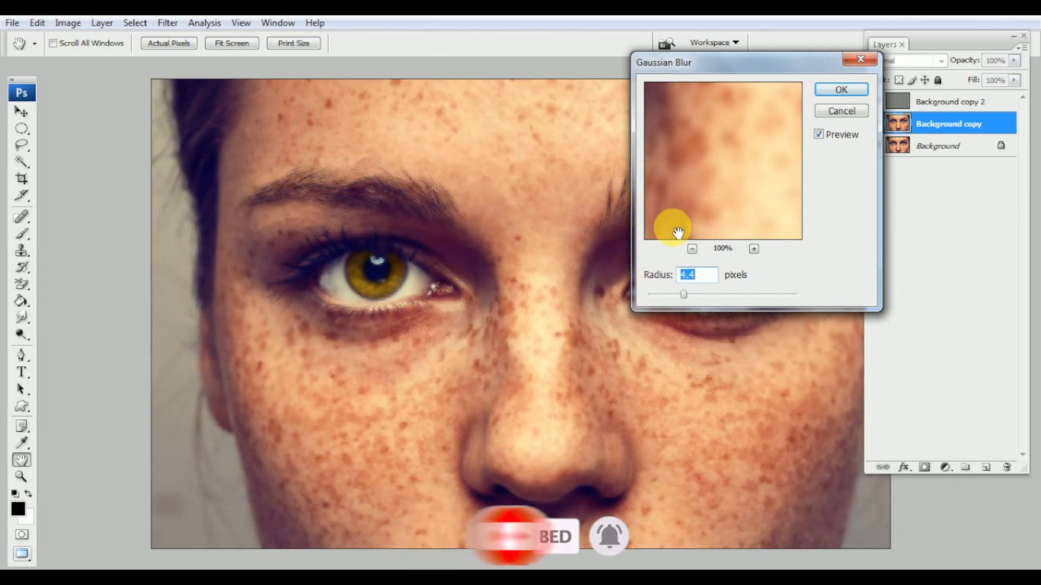
drag(691, 298, 731, 293)
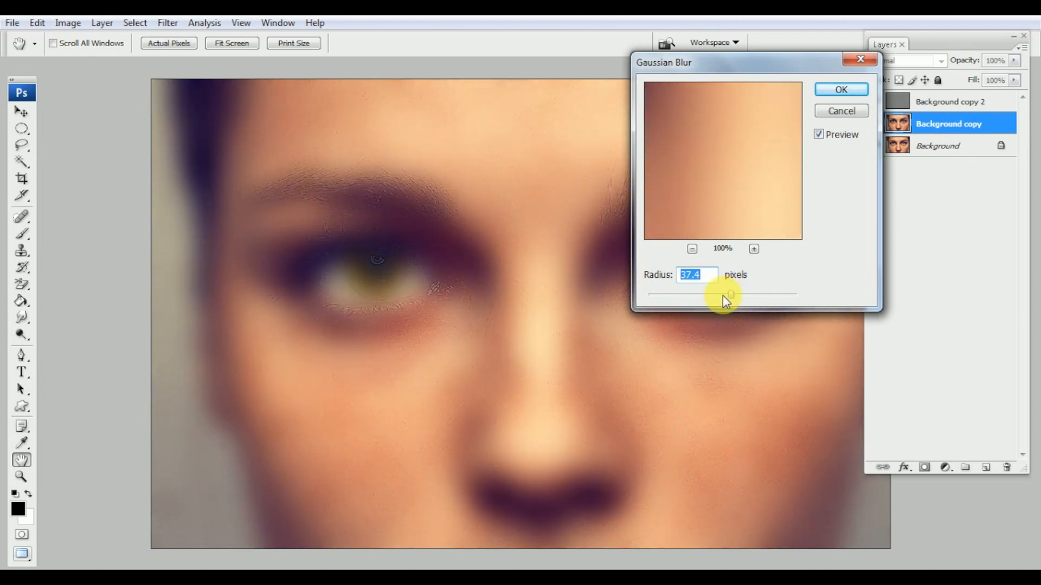
drag(730, 294, 724, 294)
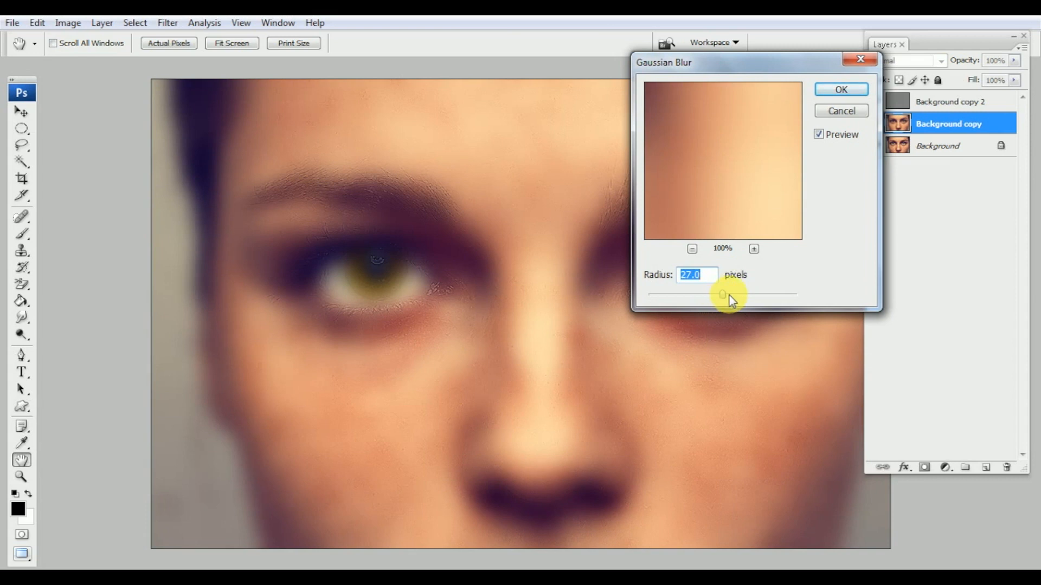
drag(728, 295, 724, 294)
text(29)
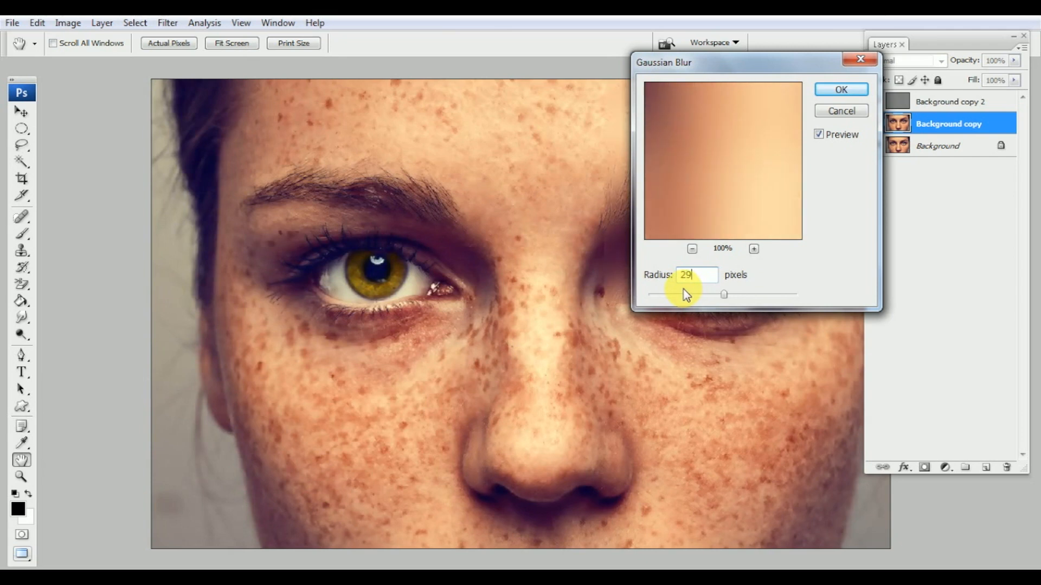
click(844, 89)
key(v)
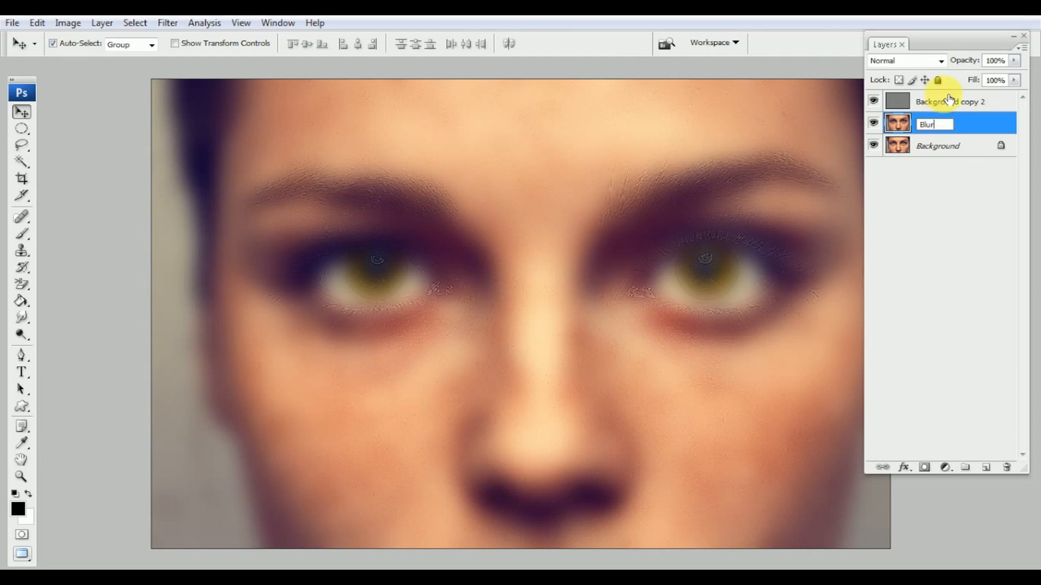
Name the layers Blur and Pass, then add a white layer mask to the Blur layer
click(952, 102)
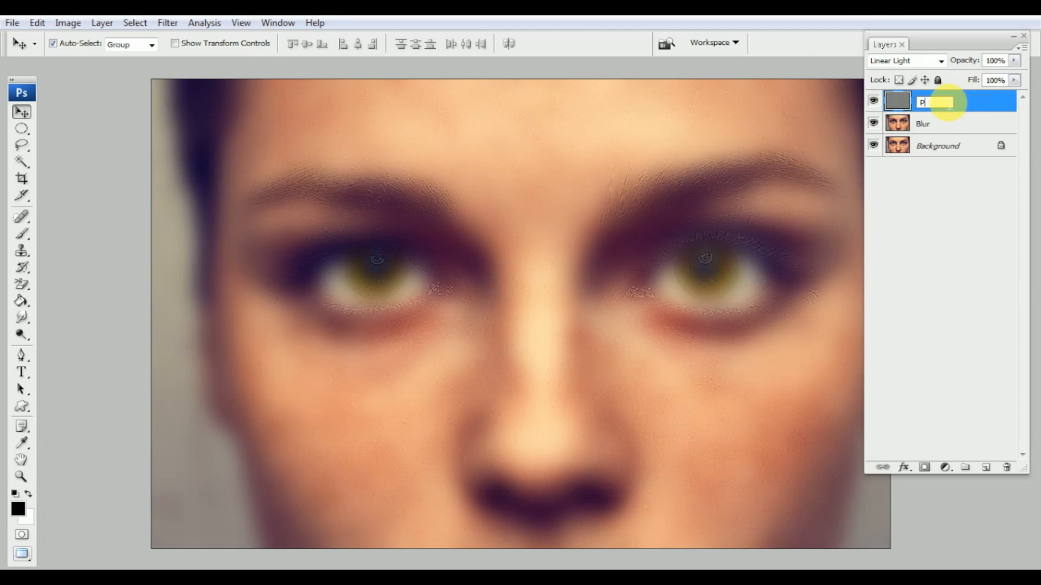
click(964, 129)
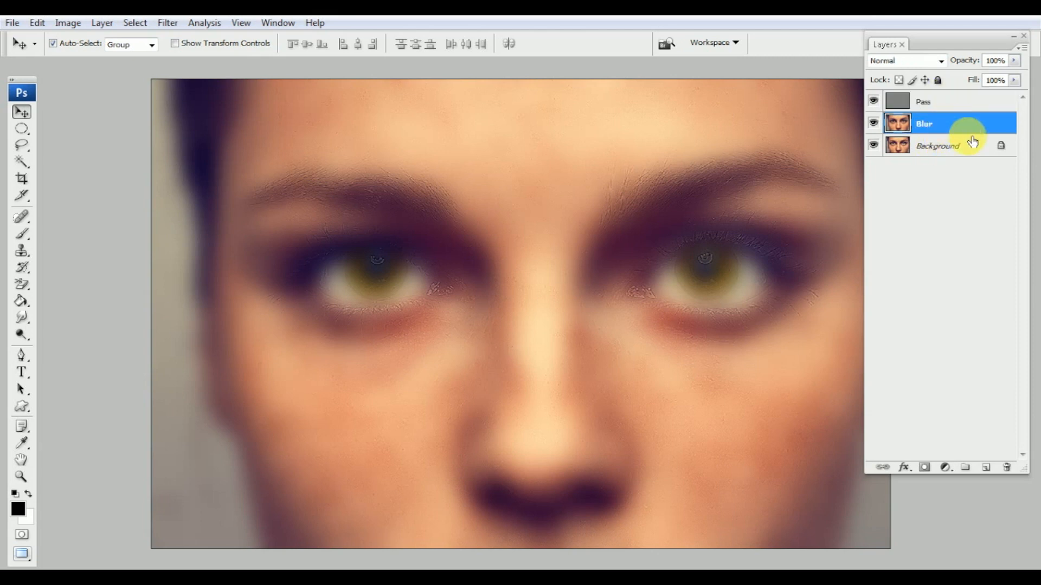
click(946, 103)
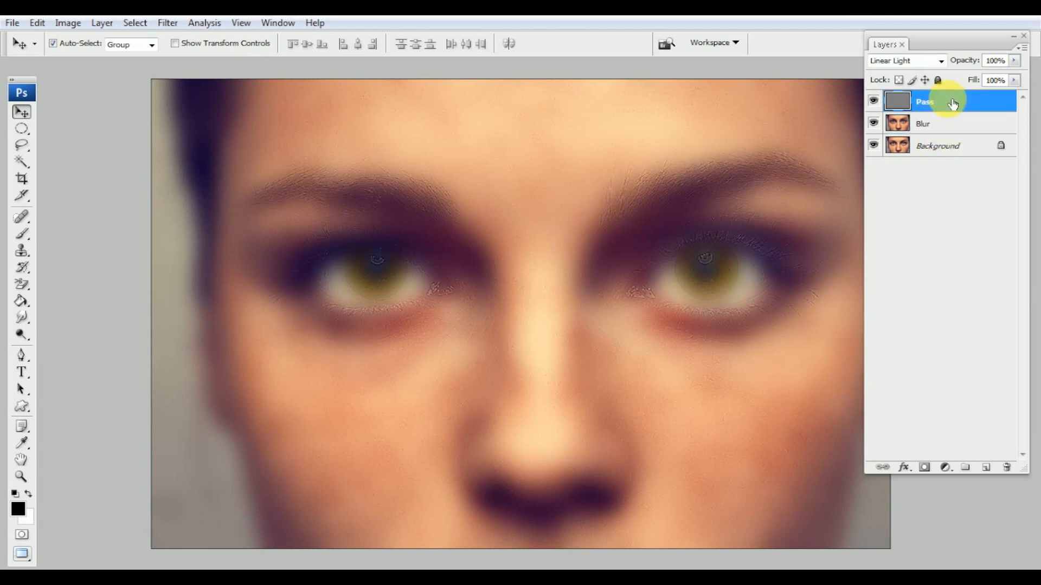
click(946, 130)
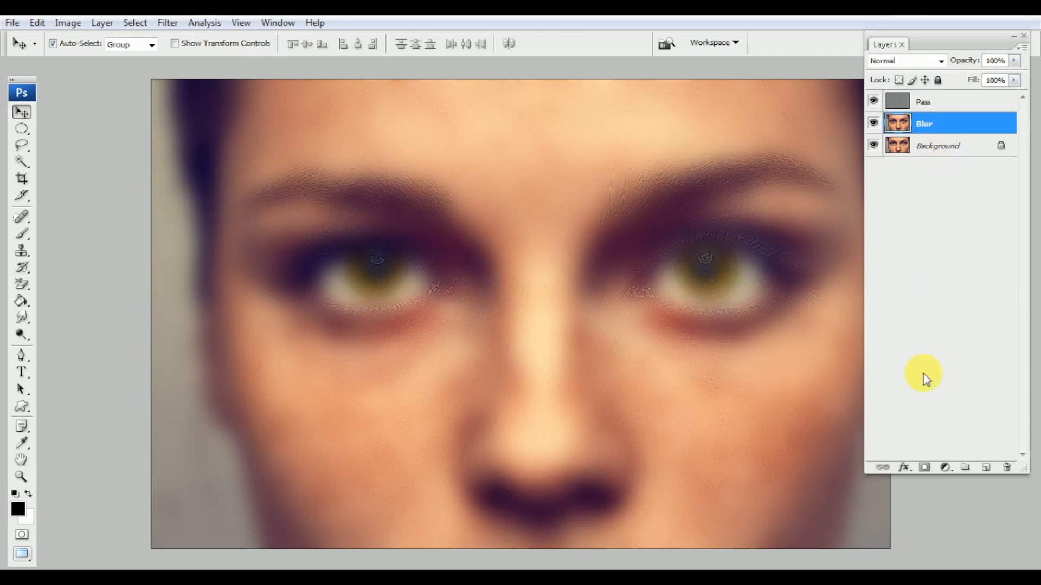
click(925, 467)
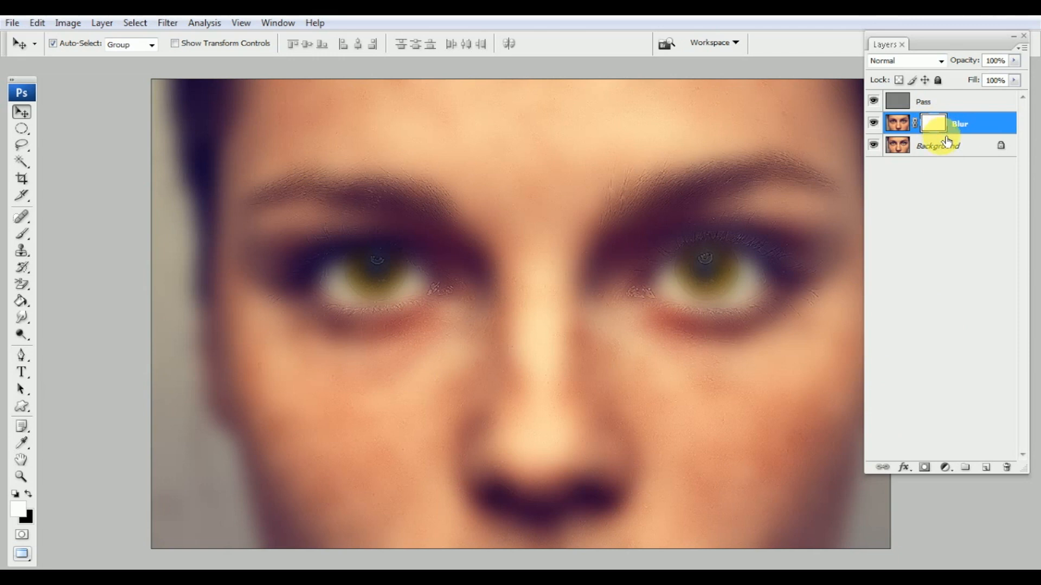
Invert the Blur mask to black, make white the foreground, and set the Brush flow to 50%
key(ctrl+i)
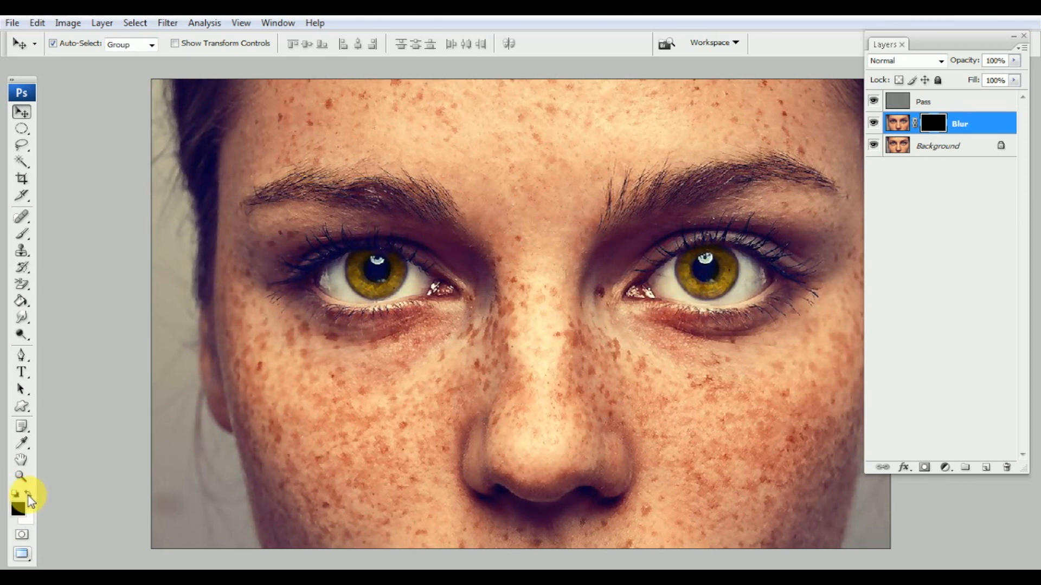
click(28, 495)
click(22, 233)
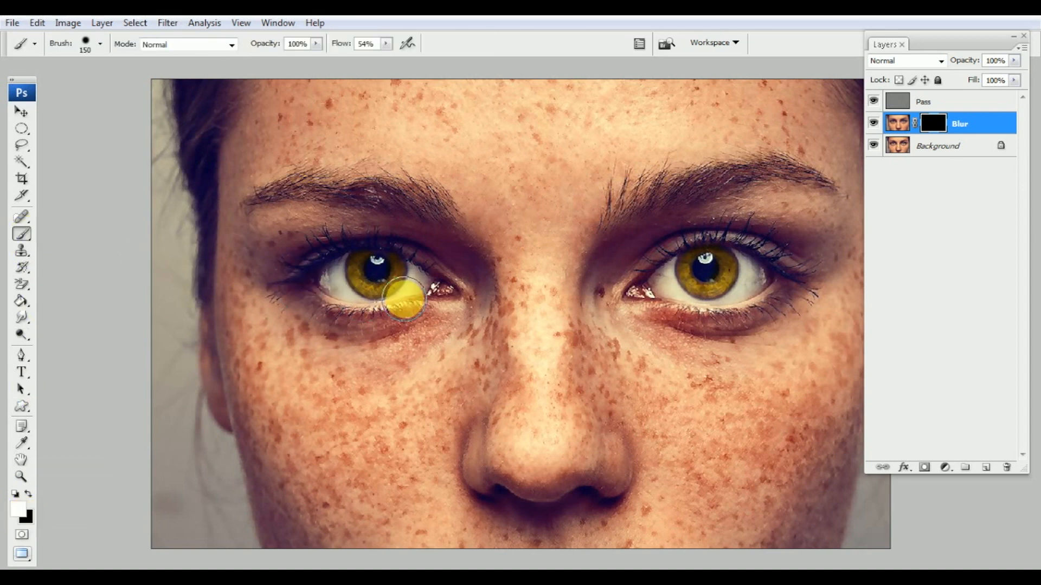
mouse_move(368, 419)
mouse_down()
mouse_move(309, 390)
mouse_move(325, 353)
mouse_move(372, 331)
mouse_move(374, 391)
mouse_move(251, 433)
mouse_up()
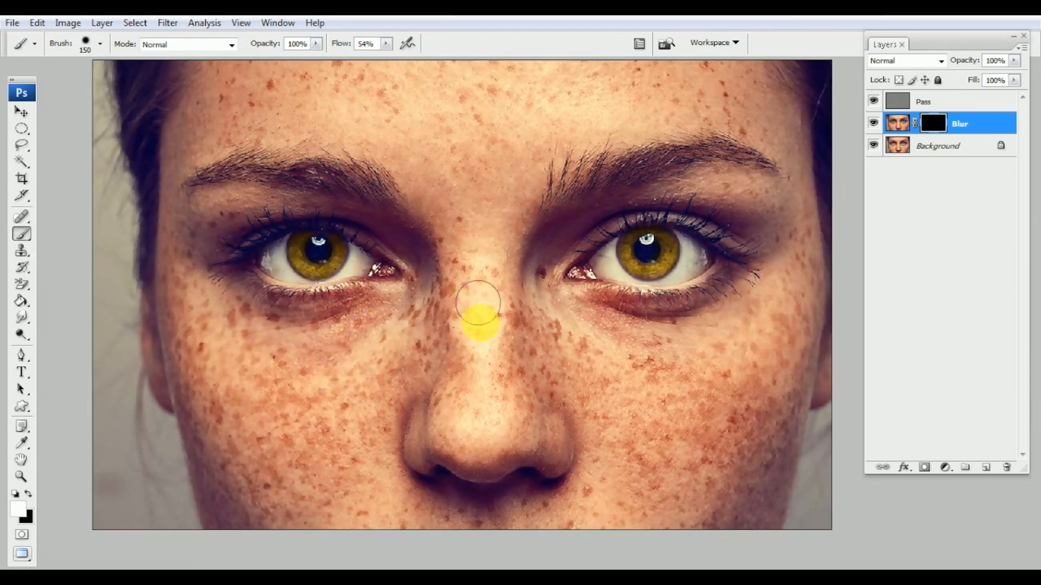
click(386, 43)
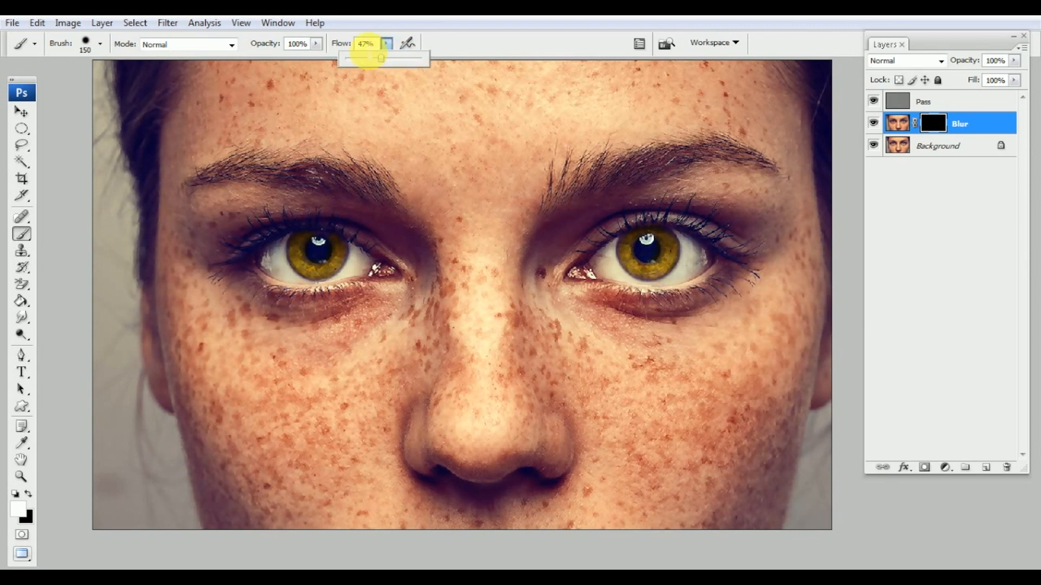
drag(364, 44, 354, 42)
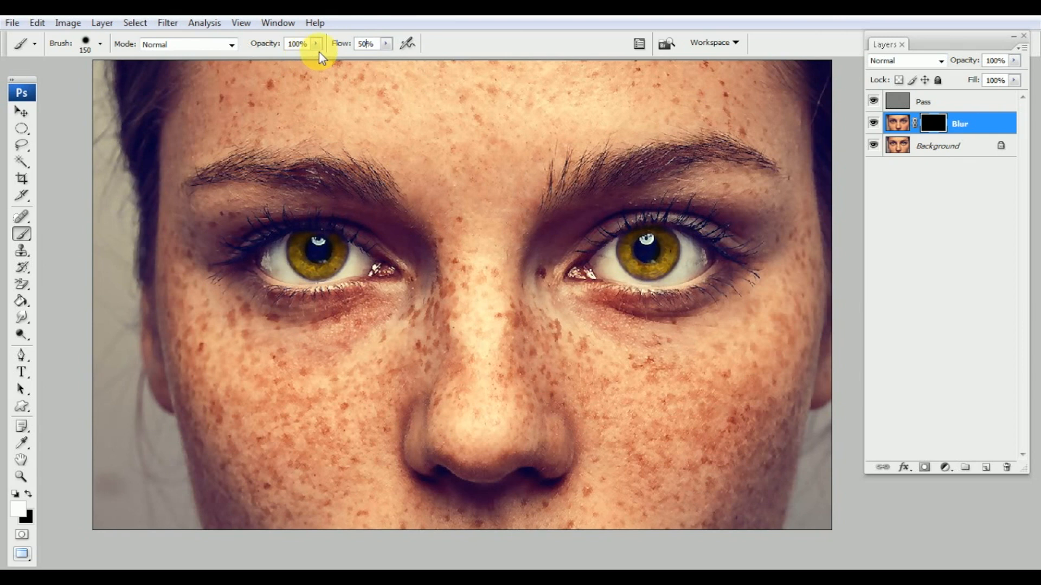
drag(360, 363, 378, 321)
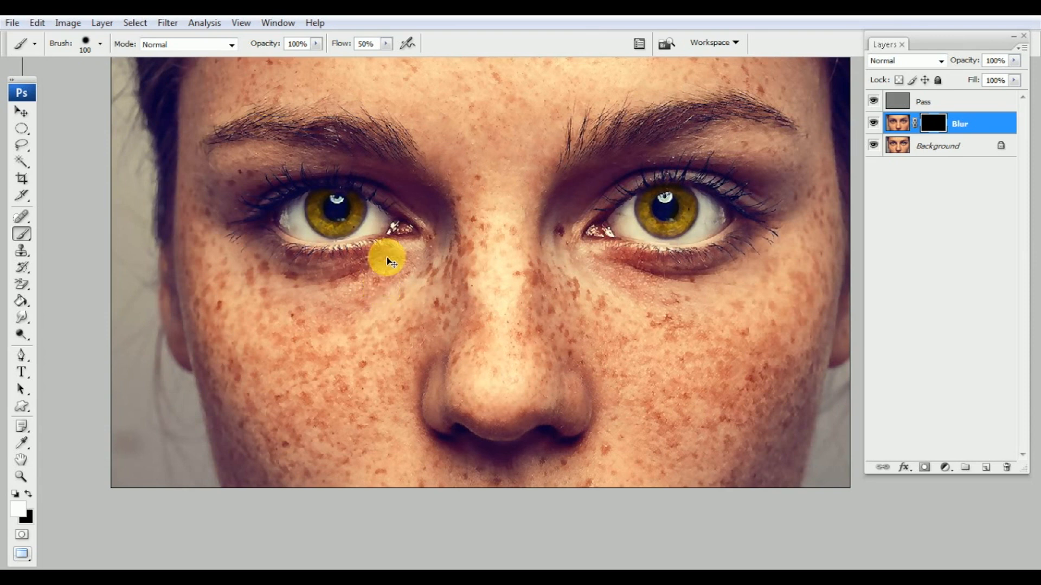
Paint white on the mask under the left eye, beside and under the nose, and on the nose tip
key(ctrl+plus)
drag(351, 361, 377, 360)
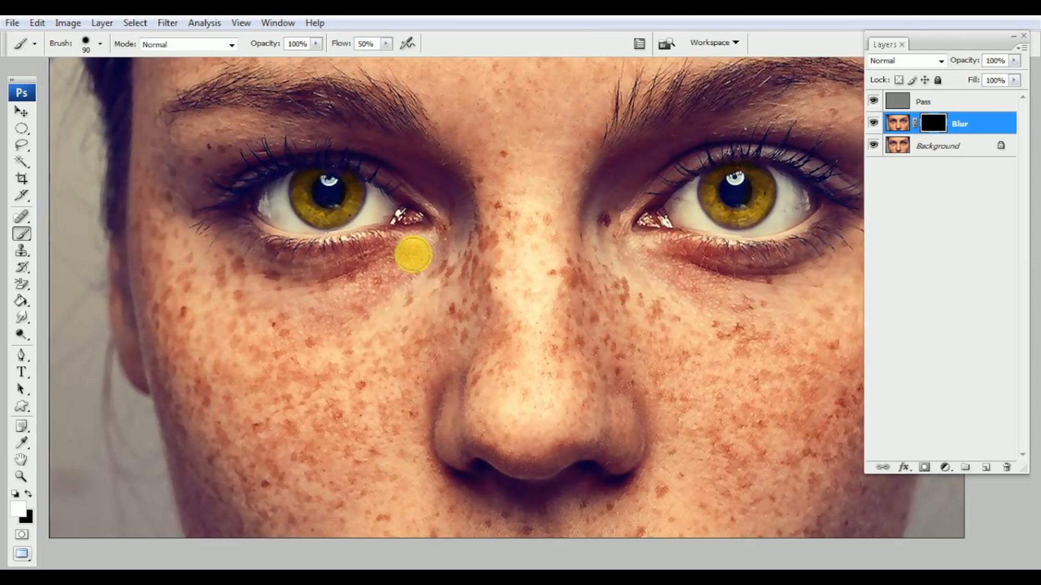
mouse_move(372, 265)
mouse_down()
mouse_move(404, 260)
mouse_move(395, 278)
mouse_move(457, 230)
mouse_move(467, 241)
mouse_move(464, 214)
mouse_move(472, 248)
mouse_move(451, 181)
mouse_move(466, 232)
mouse_move(470, 342)
mouse_move(486, 290)
mouse_up()
mouse_move(462, 223)
mouse_down()
mouse_move(459, 193)
mouse_move(438, 226)
mouse_move(460, 234)
mouse_move(453, 287)
mouse_move(447, 307)
mouse_move(435, 306)
mouse_move(457, 240)
mouse_move(411, 269)
mouse_move(425, 245)
mouse_move(404, 212)
mouse_move(295, 209)
mouse_move(323, 213)
mouse_move(253, 189)
mouse_move(287, 214)
mouse_move(381, 227)
mouse_move(376, 245)
mouse_move(437, 236)
mouse_move(456, 270)
mouse_move(419, 351)
mouse_move(436, 249)
mouse_move(452, 285)
mouse_move(457, 273)
mouse_move(441, 254)
mouse_move(359, 236)
mouse_move(257, 193)
mouse_move(300, 248)
mouse_move(267, 219)
mouse_move(355, 251)
mouse_move(324, 258)
mouse_move(362, 303)
mouse_move(381, 296)
mouse_move(442, 310)
mouse_move(428, 349)
mouse_move(478, 336)
mouse_move(470, 315)
mouse_move(451, 322)
mouse_move(471, 274)
mouse_move(463, 276)
mouse_move(476, 272)
mouse_move(448, 376)
mouse_move(452, 315)
mouse_move(486, 268)
mouse_move(449, 366)
mouse_move(449, 299)
mouse_move(464, 370)
mouse_move(472, 328)
mouse_move(475, 361)
mouse_move(517, 395)
mouse_move(518, 409)
mouse_move(457, 388)
mouse_move(421, 355)
mouse_move(415, 412)
mouse_move(367, 297)
mouse_move(242, 205)
mouse_move(238, 232)
mouse_move(214, 192)
mouse_move(253, 397)
mouse_move(244, 264)
mouse_move(279, 272)
mouse_move(367, 363)
mouse_move(297, 367)
mouse_move(304, 396)
mouse_move(526, 433)
mouse_move(549, 399)
mouse_up()
key(bracketright)
key(bracketright)
mouse_move(505, 314)
mouse_down()
mouse_move(510, 381)
mouse_move(396, 357)
mouse_move(427, 344)
mouse_move(407, 338)
mouse_move(391, 379)
mouse_move(409, 365)
mouse_move(418, 383)
mouse_up()
key(bracketleft)
key(bracketleft)
key(bracketleft)
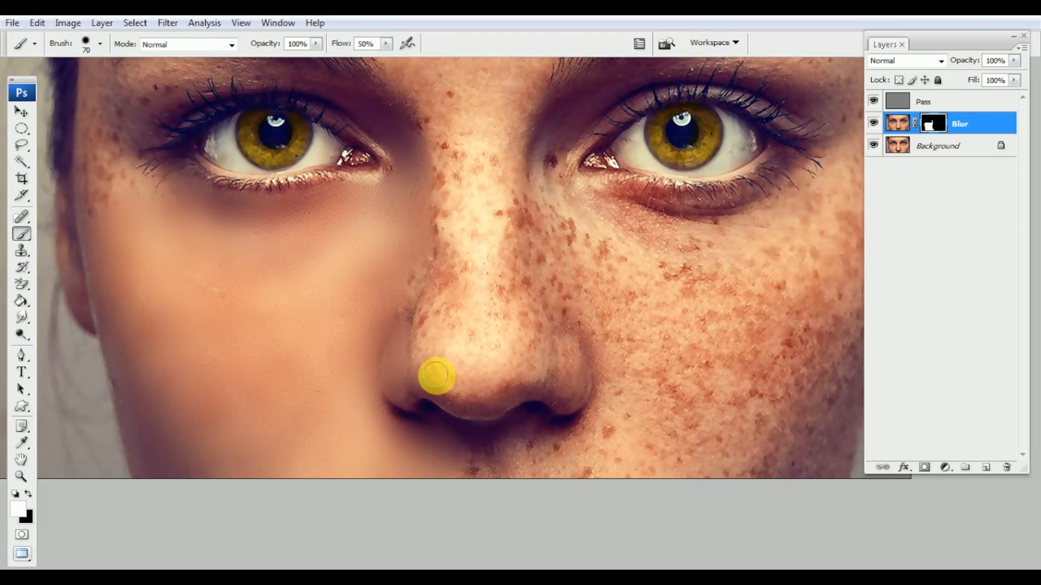
mouse_move(453, 355)
mouse_down()
mouse_move(415, 388)
mouse_move(428, 377)
mouse_move(469, 397)
mouse_move(513, 377)
mouse_move(584, 391)
mouse_move(555, 335)
mouse_move(507, 368)
mouse_move(432, 297)
mouse_move(418, 332)
mouse_move(441, 136)
mouse_move(443, 166)
mouse_move(428, 122)
mouse_move(439, 306)
mouse_move(433, 287)
mouse_move(417, 289)
mouse_move(460, 305)
mouse_up()
drag(429, 339, 471, 316)
Smooth the nose bridge, right side of the nose, skin below the right eye, and right cheek
key(bracketright)
key(bracketright)
mouse_move(465, 142)
mouse_down()
mouse_move(469, 179)
mouse_move(457, 109)
mouse_move(499, 132)
mouse_move(497, 241)
mouse_move(492, 323)
mouse_move(455, 347)
mouse_move(483, 372)
mouse_move(494, 355)
mouse_up()
drag(507, 265, 484, 262)
mouse_move(502, 174)
mouse_down()
mouse_move(491, 300)
mouse_move(502, 293)
mouse_move(486, 179)
mouse_move(505, 334)
mouse_move(518, 318)
mouse_move(518, 140)
mouse_move(521, 167)
mouse_up()
key(bracketright)
mouse_move(568, 228)
mouse_down()
mouse_move(529, 204)
mouse_move(558, 181)
mouse_up()
drag(500, 156, 499, 196)
mouse_move(496, 157)
mouse_down()
mouse_move(493, 167)
mouse_move(483, 148)
mouse_move(469, 152)
mouse_up()
mouse_move(479, 219)
mouse_down()
mouse_move(449, 186)
mouse_move(495, 209)
mouse_move(537, 181)
mouse_move(614, 200)
mouse_move(568, 199)
mouse_up()
drag(717, 225, 692, 220)
mouse_move(675, 185)
mouse_down()
mouse_move(660, 193)
mouse_move(659, 165)
mouse_move(698, 168)
mouse_move(734, 137)
mouse_move(738, 168)
mouse_move(759, 168)
mouse_move(744, 190)
mouse_up()
mouse_move(737, 243)
mouse_down()
mouse_move(761, 179)
mouse_move(719, 337)
mouse_move(728, 211)
mouse_move(713, 197)
mouse_move(644, 227)
mouse_move(659, 223)
mouse_move(627, 230)
mouse_move(636, 212)
mouse_move(592, 226)
mouse_move(534, 260)
mouse_move(464, 227)
mouse_move(459, 247)
mouse_move(473, 266)
mouse_move(455, 258)
mouse_move(439, 216)
mouse_move(455, 267)
mouse_move(430, 209)
mouse_move(453, 278)
mouse_move(439, 283)
mouse_move(430, 264)
mouse_move(478, 312)
mouse_move(537, 259)
mouse_move(684, 273)
mouse_move(696, 251)
mouse_move(720, 255)
mouse_move(607, 243)
mouse_move(616, 271)
mouse_move(525, 250)
mouse_move(511, 281)
mouse_move(499, 266)
mouse_move(500, 297)
mouse_move(483, 273)
mouse_move(493, 354)
mouse_move(557, 331)
mouse_move(579, 245)
mouse_move(590, 302)
mouse_move(654, 277)
mouse_move(671, 209)
mouse_move(679, 231)
mouse_move(716, 251)
mouse_move(742, 216)
mouse_move(709, 376)
mouse_move(722, 234)
mouse_move(682, 206)
mouse_move(674, 314)
mouse_move(657, 281)
mouse_move(661, 308)
mouse_move(681, 309)
mouse_move(603, 298)
mouse_move(515, 339)
mouse_move(488, 288)
mouse_move(434, 316)
mouse_move(446, 309)
mouse_move(390, 321)
mouse_move(352, 348)
mouse_move(635, 350)
mouse_move(636, 321)
mouse_up()
key(bracketright)
key(bracketright)
key(bracketright)
key(bracketleft)
key(bracketleft)
key(bracketleft)
key(bracketleft)
key(bracketleft)
key(bracketright)
key(bracketright)
key(bracketright)
Paint away the freckles under the nose and on the right cheek
scroll(716, 252, down, 1)
scroll(655, 278, down, 1)
scroll(654, 278, down, 1)
drag(457, 263, 489, 318)
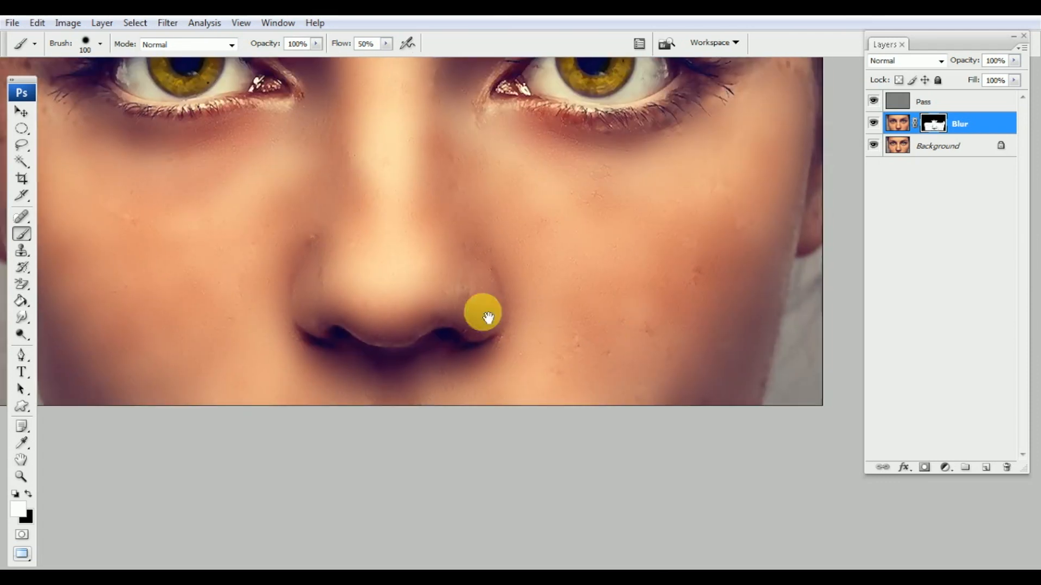
mouse_move(383, 262)
mouse_down()
mouse_move(464, 303)
mouse_move(382, 279)
mouse_up()
mouse_move(759, 276)
mouse_down()
mouse_move(769, 323)
mouse_move(694, 390)
mouse_move(793, 355)
mouse_move(798, 259)
mouse_up()
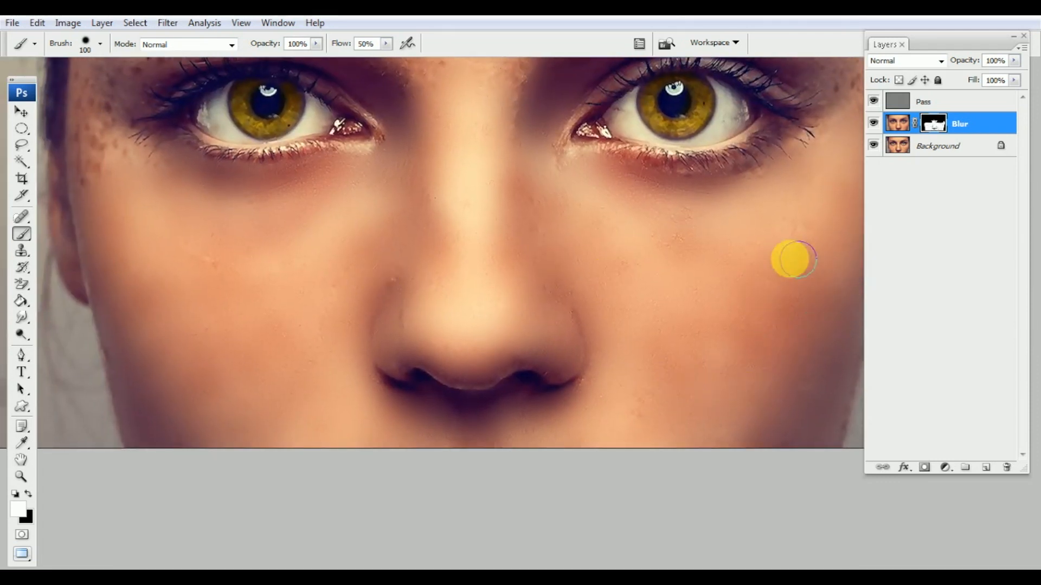
With a 70 brush, smooth the skin between the right eye and brow, beside the eye, and at the temple
drag(577, 176, 594, 257)
drag(696, 215, 624, 237)
key(bracketleft)
key(bracketleft)
key(bracketleft)
mouse_move(585, 142)
mouse_down()
mouse_move(733, 118)
mouse_move(690, 149)
mouse_up()
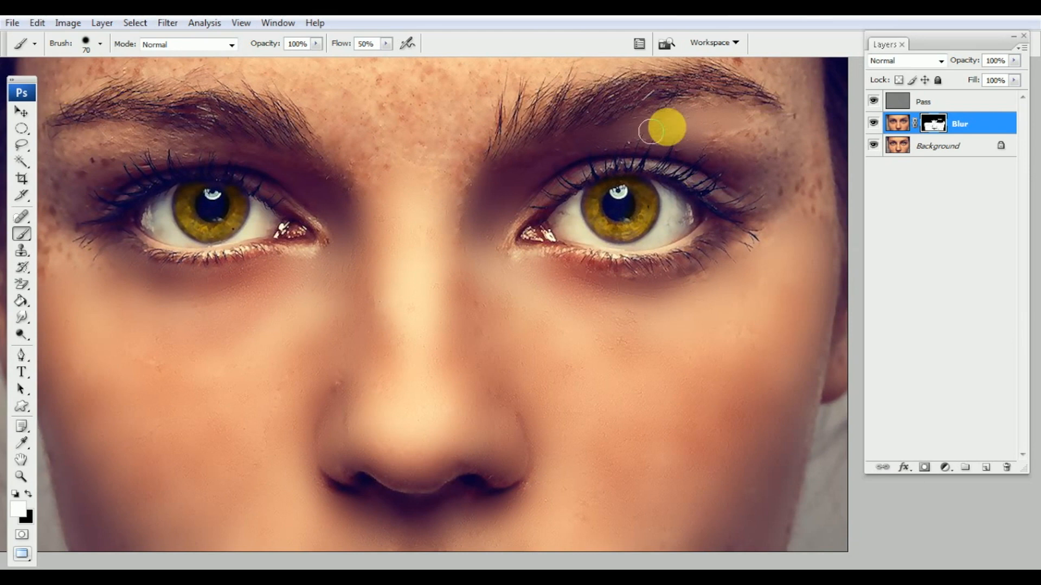
mouse_move(756, 187)
mouse_down()
mouse_move(710, 180)
mouse_move(724, 172)
mouse_move(741, 185)
mouse_move(754, 160)
mouse_move(759, 183)
mouse_move(734, 144)
mouse_move(773, 158)
mouse_move(769, 143)
mouse_move(775, 196)
mouse_move(759, 141)
mouse_move(631, 155)
mouse_move(713, 133)
mouse_move(693, 124)
mouse_move(727, 116)
mouse_up()
drag(769, 154, 722, 200)
mouse_move(717, 151)
mouse_down()
mouse_move(730, 171)
mouse_move(741, 253)
mouse_up()
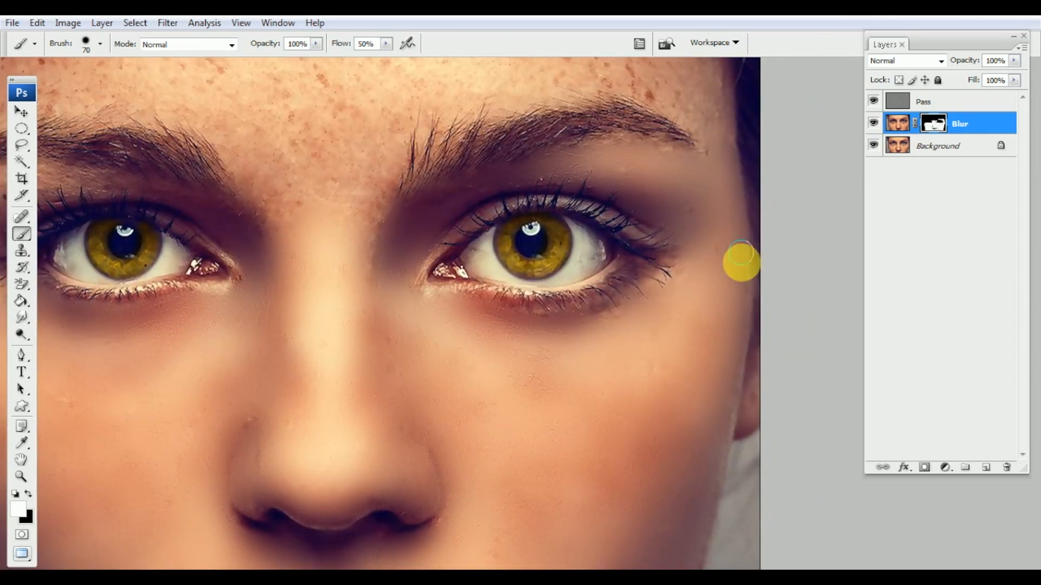
Smooth the left eye's inner corner, the skin below the brow, and the left forehead
drag(456, 252, 743, 242)
drag(531, 282, 524, 261)
mouse_move(371, 231)
mouse_down()
mouse_move(446, 230)
mouse_move(435, 227)
mouse_up()
mouse_move(391, 182)
mouse_down()
mouse_move(363, 183)
mouse_move(337, 221)
mouse_move(341, 235)
mouse_move(325, 246)
mouse_move(316, 239)
mouse_move(270, 277)
mouse_move(300, 206)
mouse_move(297, 296)
mouse_move(298, 186)
mouse_move(292, 216)
mouse_move(348, 170)
mouse_move(446, 158)
mouse_move(502, 165)
mouse_move(576, 209)
mouse_move(558, 205)
mouse_up()
key(bracketright)
key(bracketright)
mouse_move(285, 127)
mouse_down()
mouse_move(275, 218)
mouse_move(314, 187)
mouse_up()
mouse_move(353, 156)
mouse_down()
mouse_move(309, 124)
mouse_move(376, 105)
mouse_move(341, 176)
mouse_move(290, 210)
mouse_move(449, 172)
mouse_move(439, 103)
mouse_move(518, 103)
mouse_move(465, 98)
mouse_up()
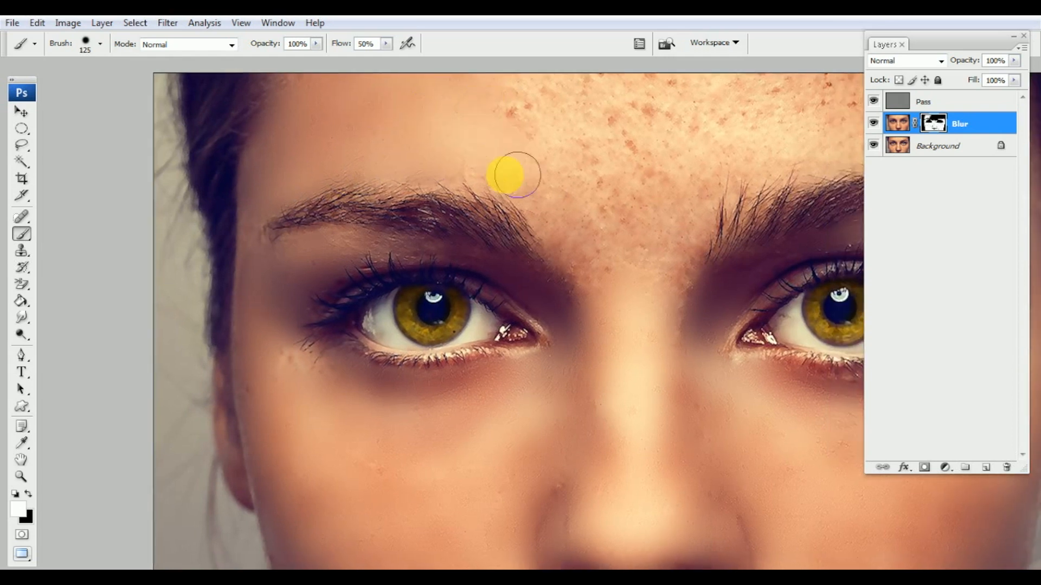
Smooth the freckles between the brows, above the nose bridge, and across the forehead above the right brow
drag(560, 162, 435, 133)
mouse_move(504, 183)
mouse_down()
mouse_move(505, 224)
mouse_move(533, 244)
mouse_move(558, 198)
mouse_move(549, 282)
mouse_up()
mouse_move(509, 217)
mouse_down()
mouse_move(498, 303)
mouse_move(427, 174)
mouse_move(389, 181)
mouse_move(399, 126)
mouse_move(567, 175)
mouse_move(474, 309)
mouse_move(429, 209)
mouse_up()
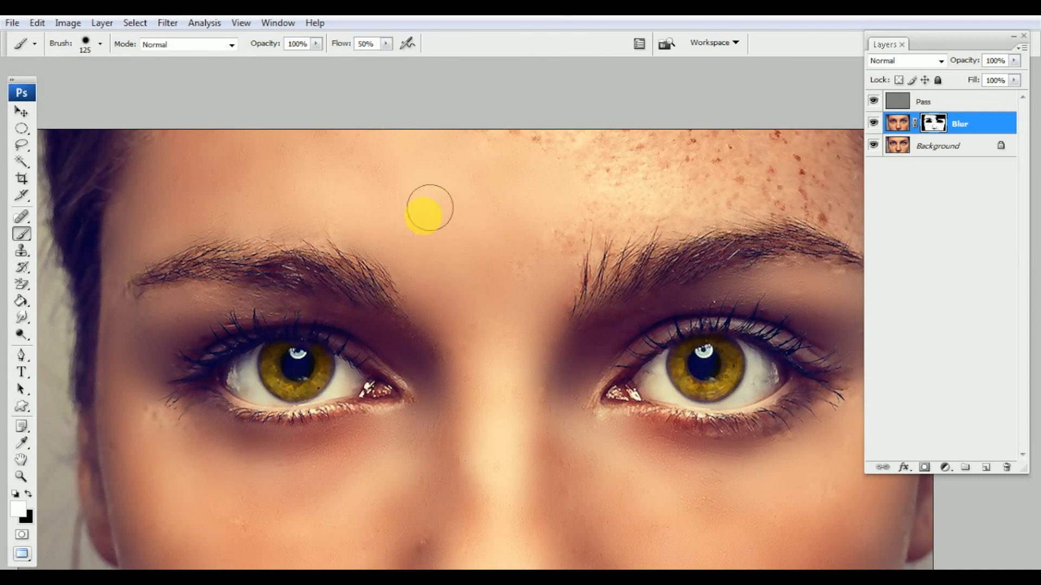
drag(364, 223, 366, 205)
mouse_move(524, 191)
mouse_down()
mouse_move(399, 150)
mouse_move(448, 173)
mouse_move(667, 127)
mouse_move(732, 168)
mouse_up()
mouse_move(666, 151)
mouse_down()
mouse_move(662, 191)
mouse_move(714, 197)
mouse_move(632, 127)
mouse_up()
mouse_move(405, 140)
mouse_down()
mouse_move(411, 203)
mouse_move(650, 165)
mouse_move(495, 209)
mouse_move(457, 209)
mouse_move(457, 244)
mouse_move(644, 198)
mouse_move(688, 202)
mouse_move(727, 239)
mouse_move(729, 267)
mouse_move(655, 255)
mouse_move(755, 256)
mouse_move(761, 186)
mouse_move(741, 163)
mouse_move(764, 249)
mouse_move(667, 251)
mouse_move(722, 251)
mouse_up()
With a smaller brush, smooth around the right brow tail, along the left brow, and beside the left eye's corner
key(bracketleft)
key(bracketleft)
click(746, 235)
drag(472, 248, 626, 204)
mouse_move(371, 189)
mouse_down()
mouse_move(318, 174)
mouse_move(384, 190)
mouse_move(288, 173)
mouse_up()
mouse_move(202, 350)
mouse_down()
mouse_move(242, 280)
mouse_move(223, 295)
mouse_move(214, 278)
mouse_up()
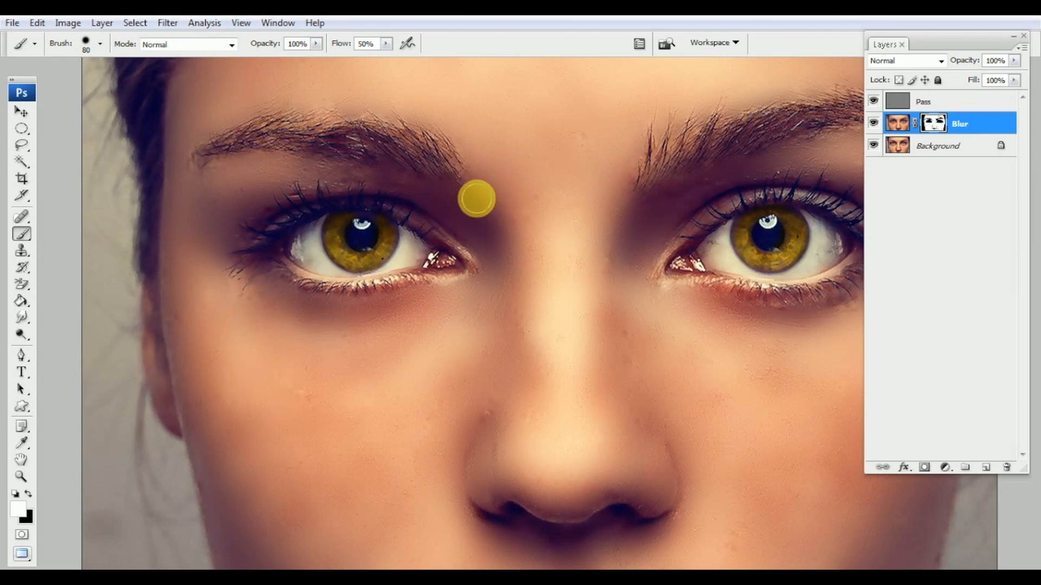
Zoom out to the whole face and toggle the Blur layer off and on to compare with the original
scroll(472, 124, down, 5)
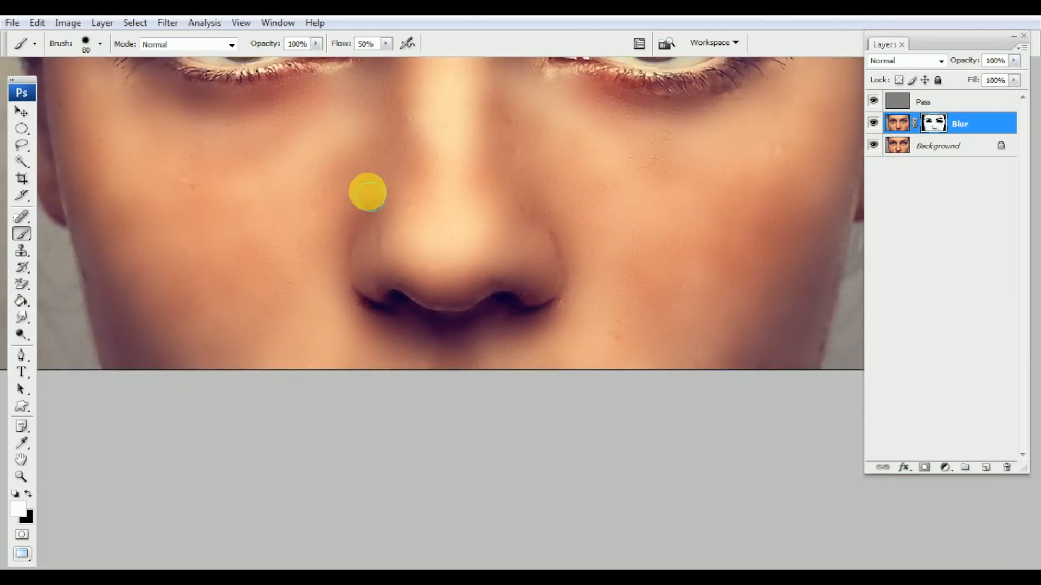
scroll(488, 255, up, 2)
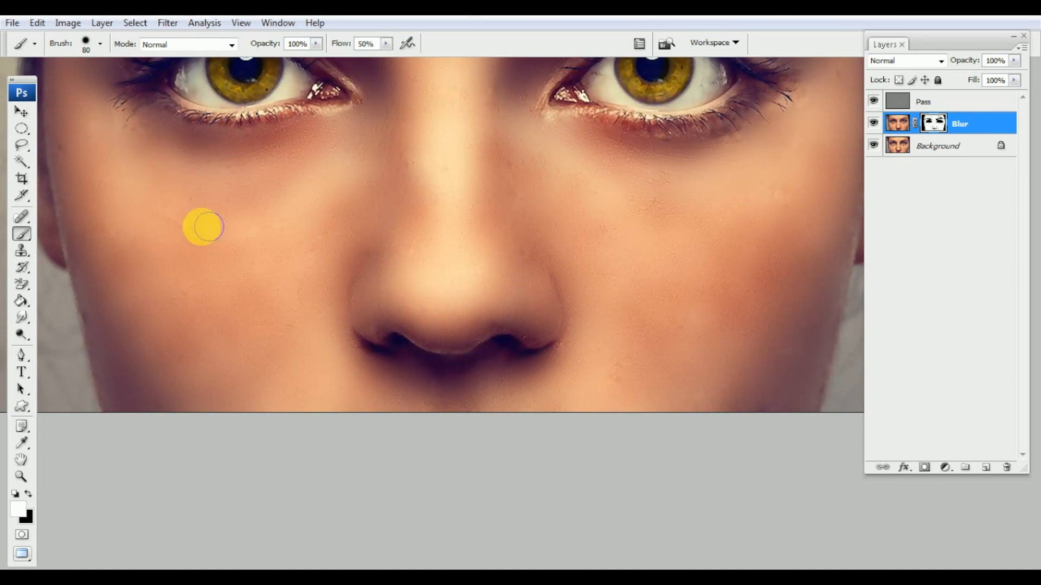
scroll(175, 233, left, 2)
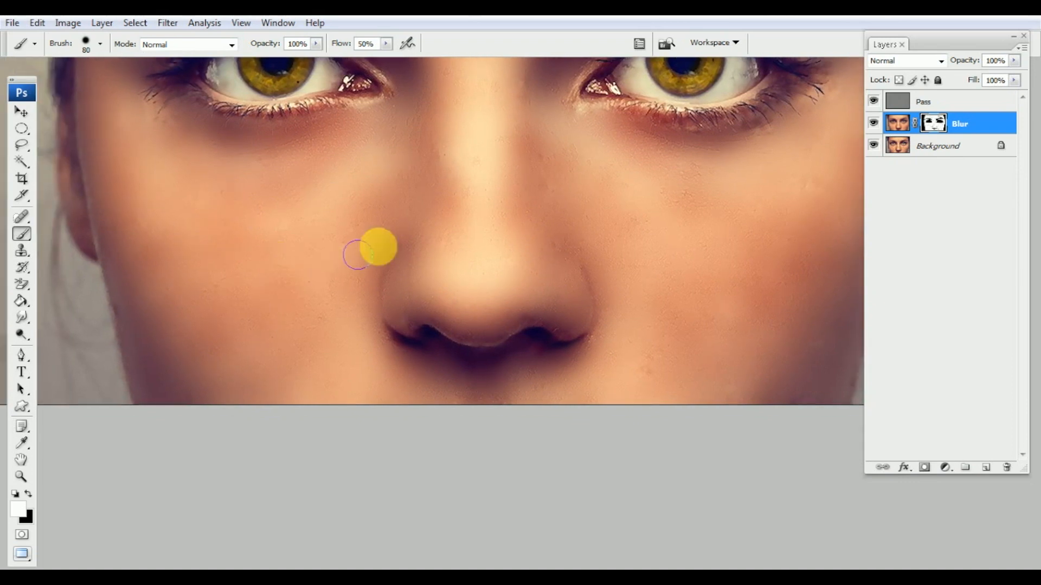
scroll(379, 276, up, 2)
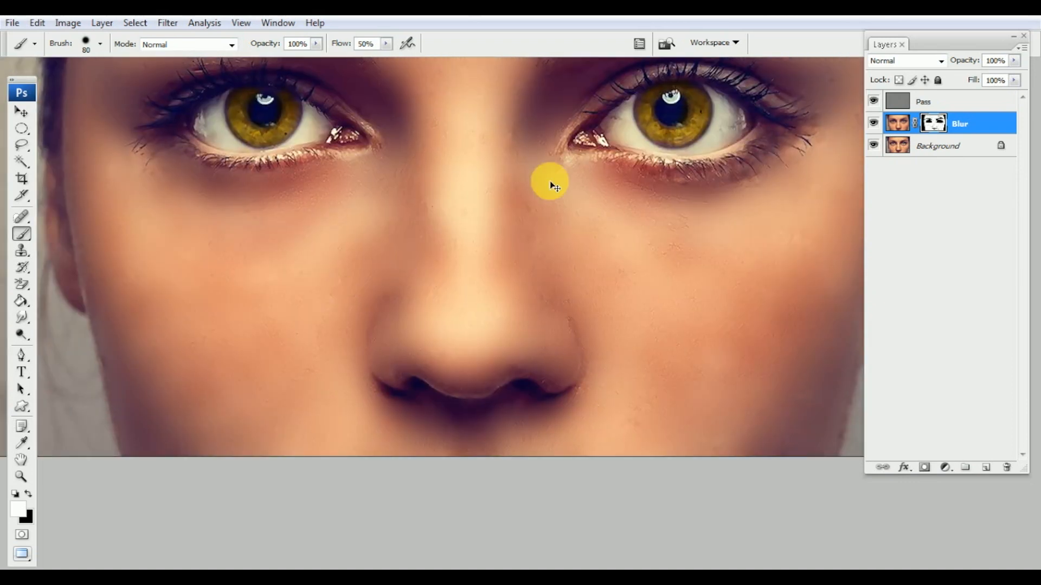
key(ctrl+minus)
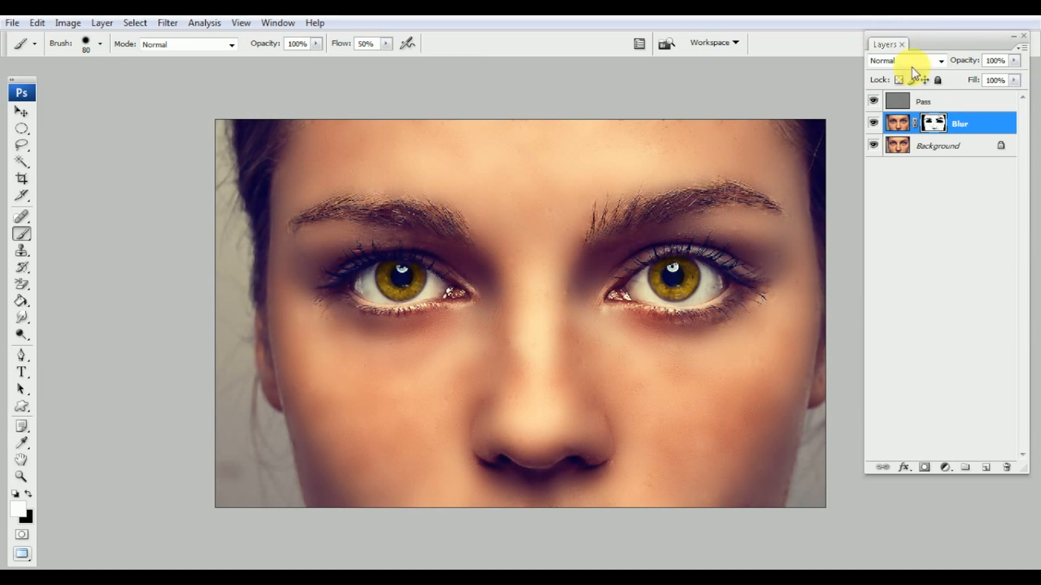
click(873, 123)
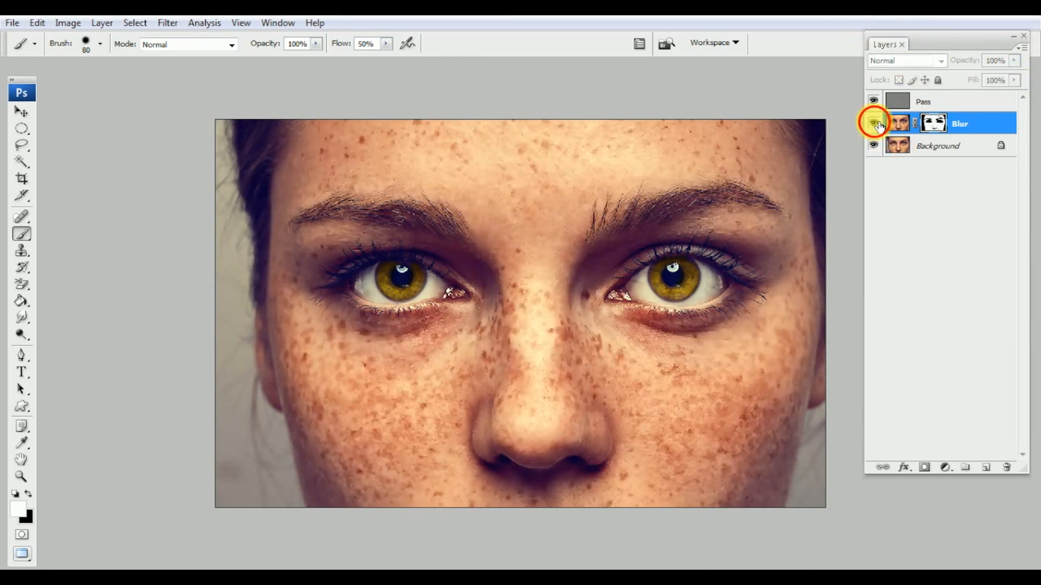
click(873, 124)
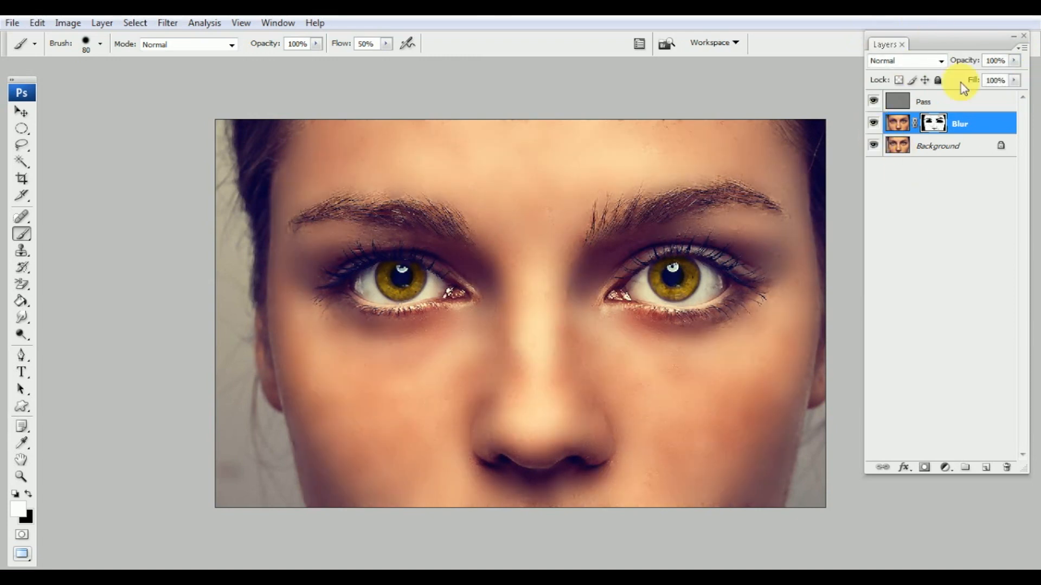
key(ctrl+plus)
key(ctrl+plus)
Paint black on the Blur mask over the left iris and pupil to restore their sharpness
drag(277, 390, 317, 401)
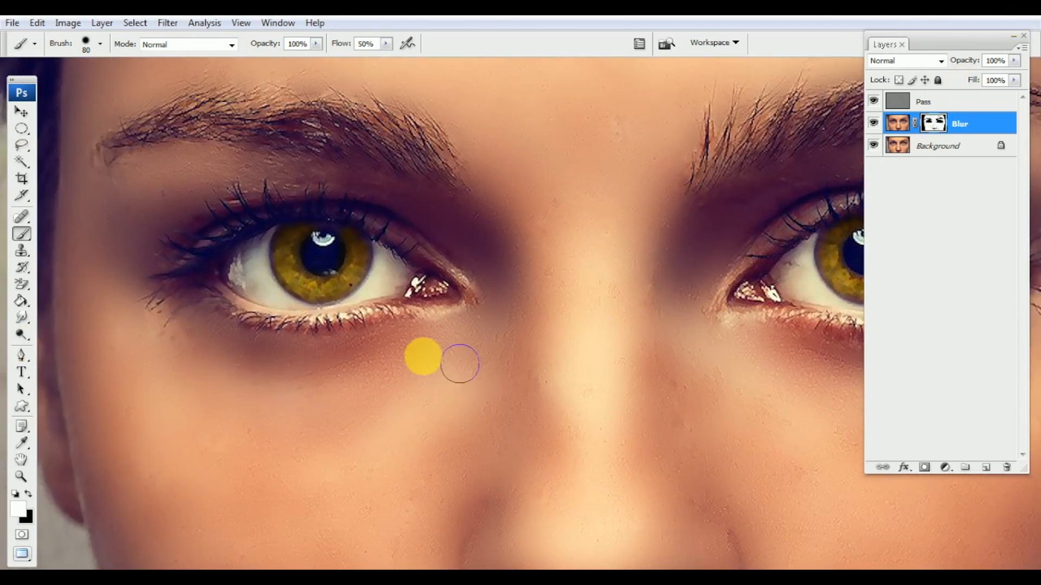
mouse_move(389, 332)
mouse_down()
mouse_move(315, 300)
mouse_move(365, 315)
mouse_move(332, 290)
mouse_move(381, 294)
mouse_move(391, 340)
mouse_move(441, 316)
mouse_move(341, 271)
mouse_move(428, 346)
mouse_move(430, 365)
mouse_move(284, 373)
mouse_move(117, 444)
mouse_move(39, 519)
mouse_up()
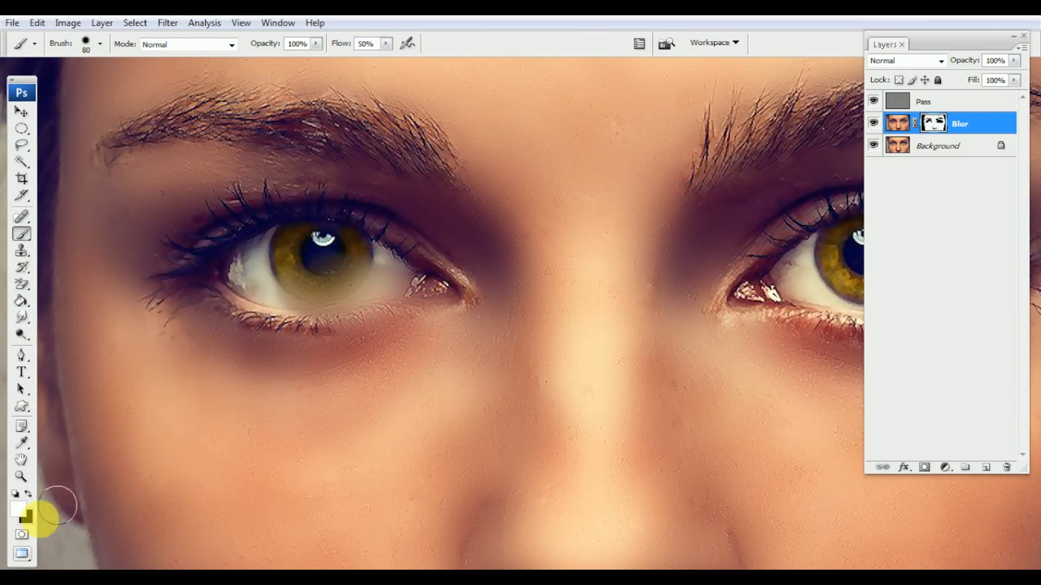
click(29, 494)
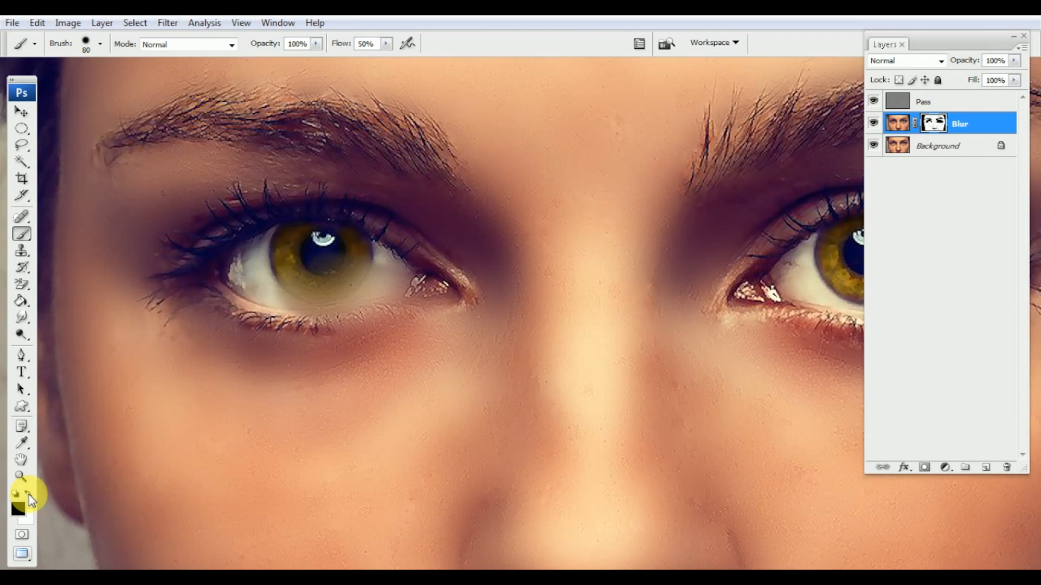
mouse_move(309, 251)
mouse_down()
mouse_move(281, 261)
mouse_move(363, 271)
mouse_move(301, 275)
mouse_move(296, 285)
mouse_move(327, 294)
mouse_move(386, 273)
mouse_move(418, 281)
mouse_move(289, 300)
mouse_move(370, 308)
mouse_move(389, 295)
mouse_move(350, 301)
mouse_move(289, 273)
mouse_move(363, 267)
mouse_move(404, 279)
mouse_move(357, 250)
mouse_move(286, 245)
mouse_move(314, 258)
mouse_up()
key(space)
Paint black over the left eyebrow hairs to keep them crisp, then fit the face on screen
mouse_move(457, 289)
mouse_down()
mouse_move(381, 298)
mouse_move(334, 341)
mouse_up()
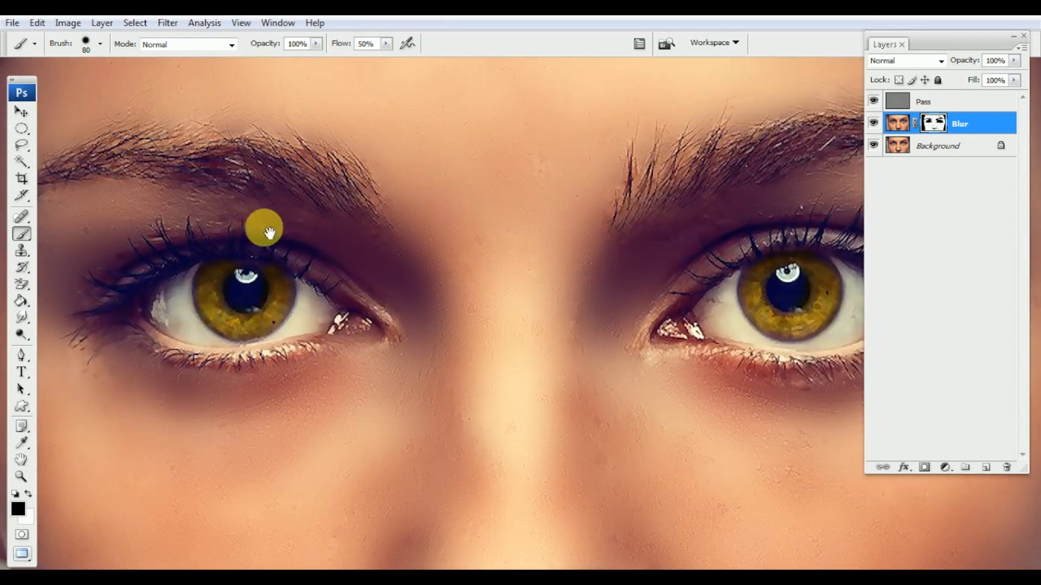
key(x)
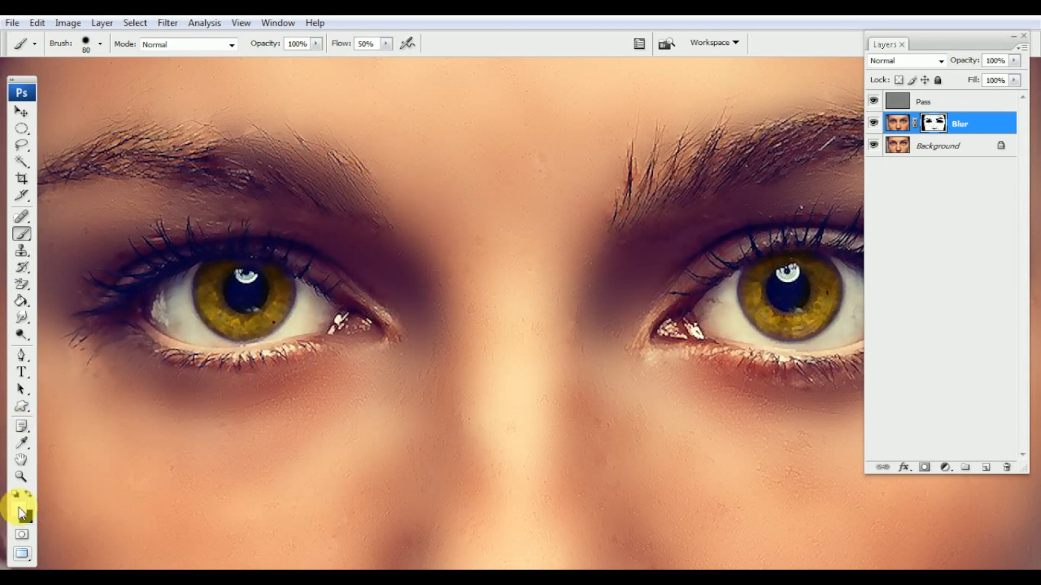
click(28, 494)
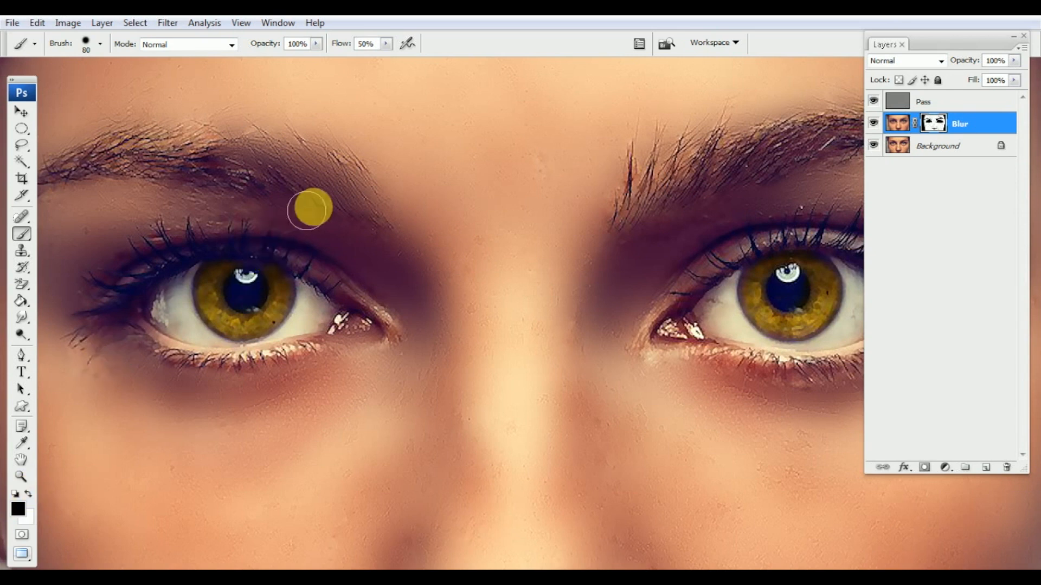
mouse_move(322, 197)
mouse_down()
mouse_move(235, 158)
mouse_move(324, 178)
mouse_move(353, 200)
mouse_move(320, 167)
mouse_move(254, 152)
mouse_move(355, 188)
mouse_move(360, 200)
mouse_move(326, 170)
mouse_move(371, 212)
mouse_move(328, 183)
mouse_move(222, 146)
mouse_up()
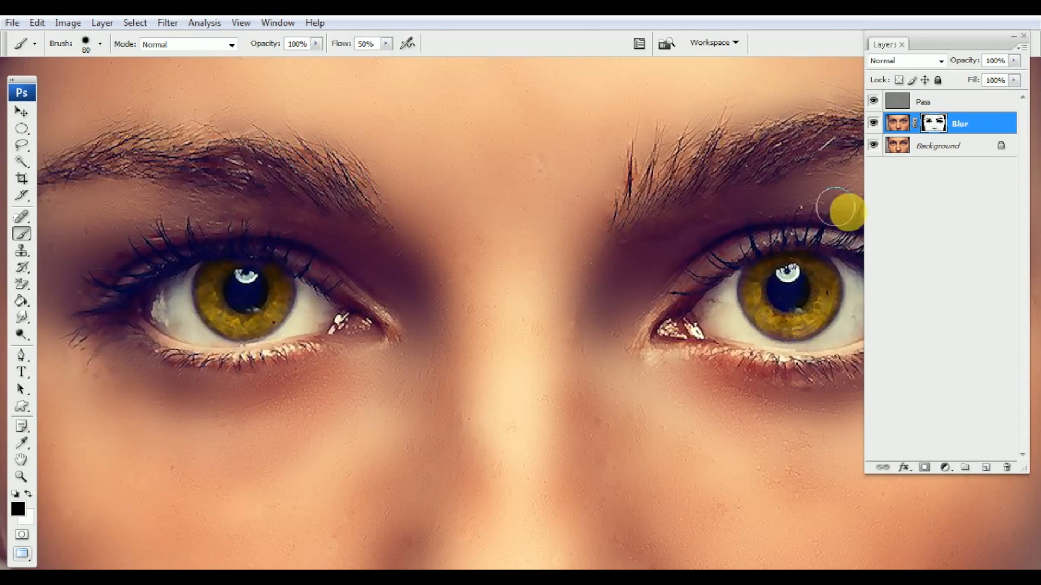
key(ctrl+0)
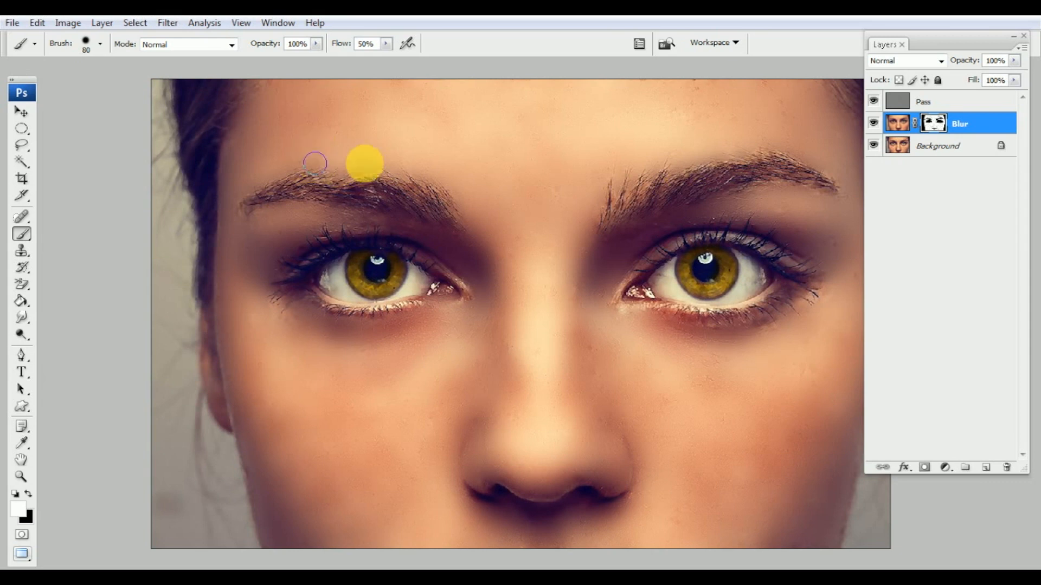
mouse_move(576, 301)
mouse_down()
mouse_move(505, 290)
mouse_move(496, 279)
mouse_up()
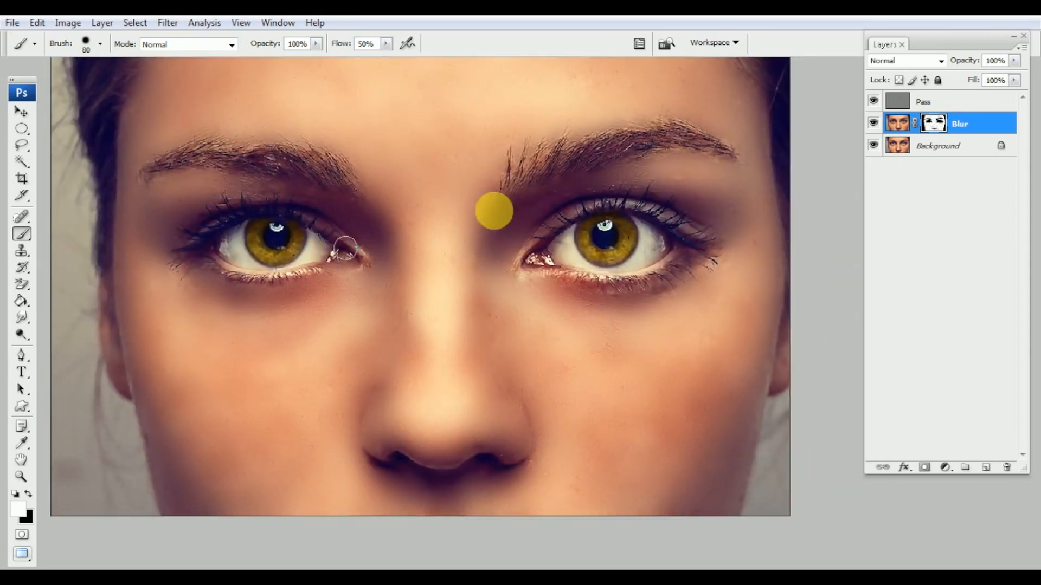
key(f)
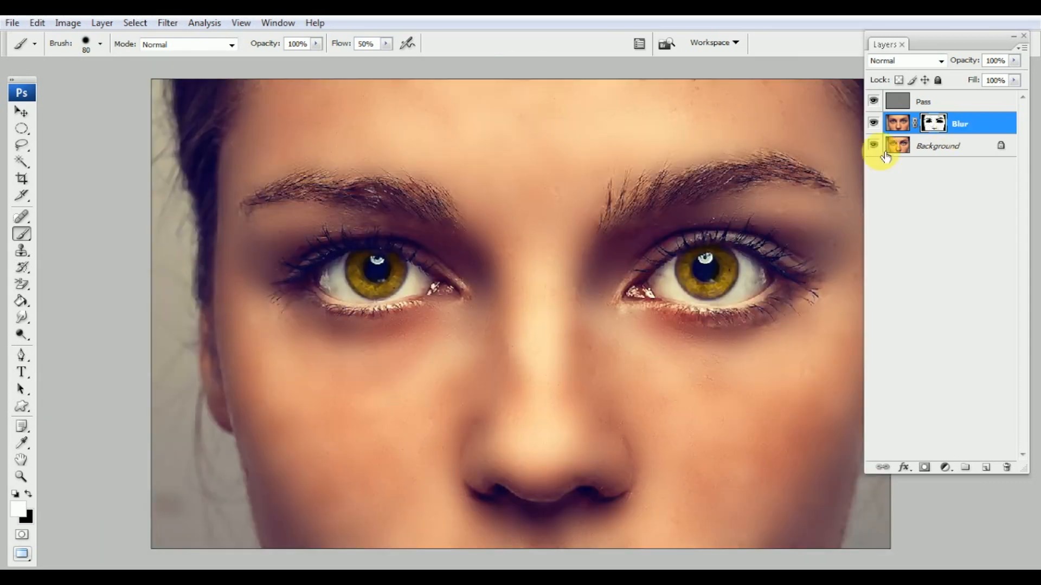
click(874, 125)
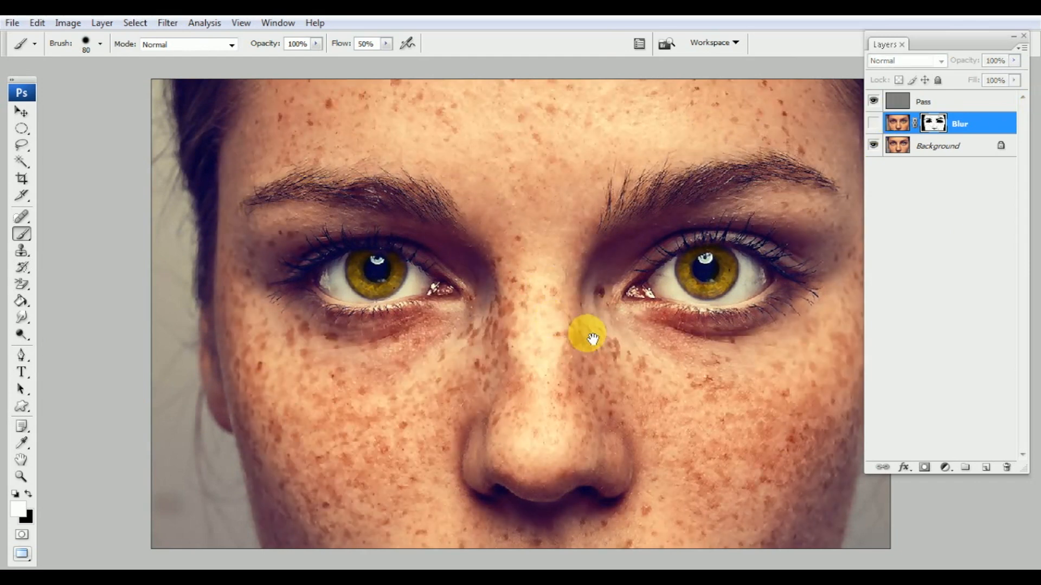
drag(569, 235, 515, 232)
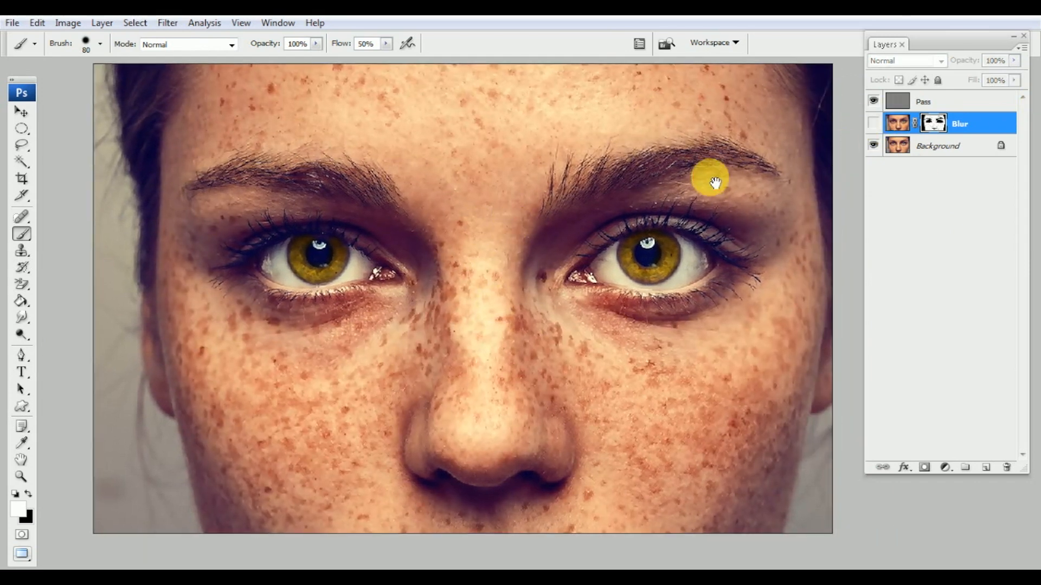
click(874, 124)
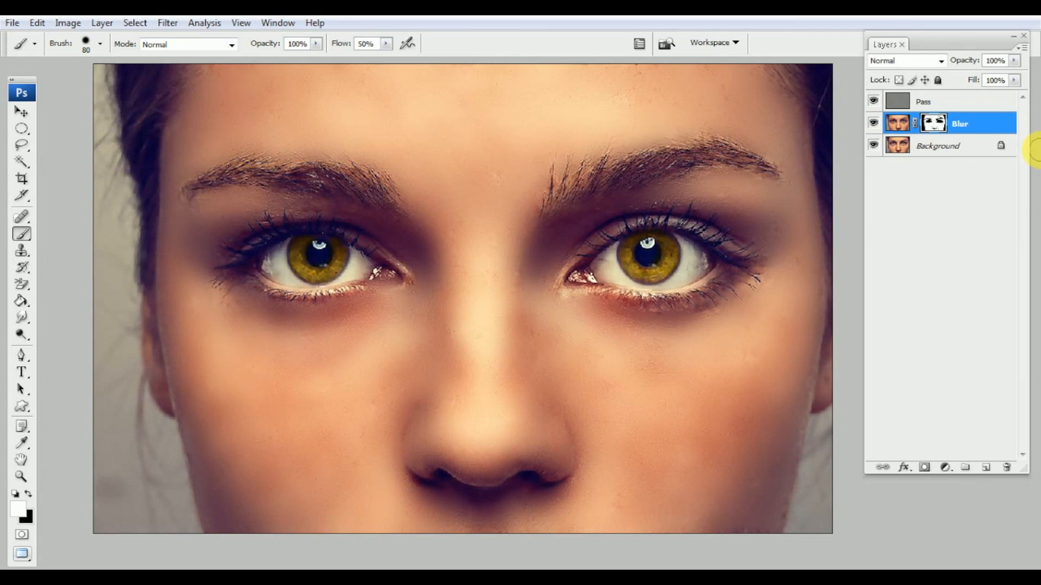